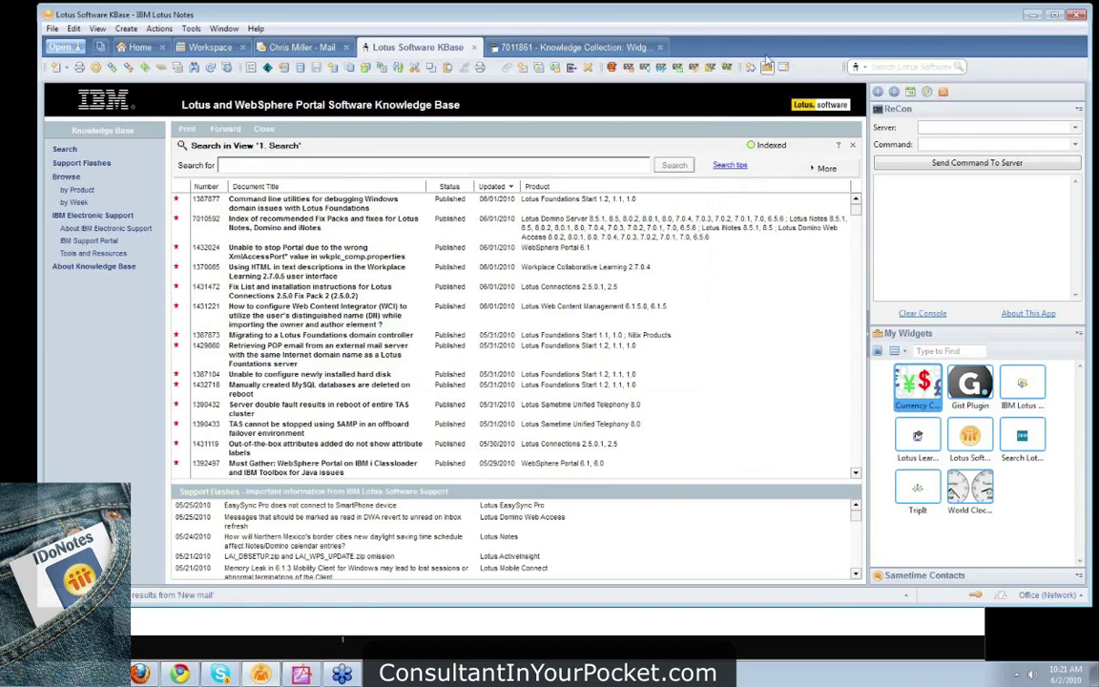
Run the command "sh ser" on the server "away" from the ReCon console and review the returned output
{"action": "left_click_drag", "start_coordinate": [791, 15], "coordinate": [719, 27]}
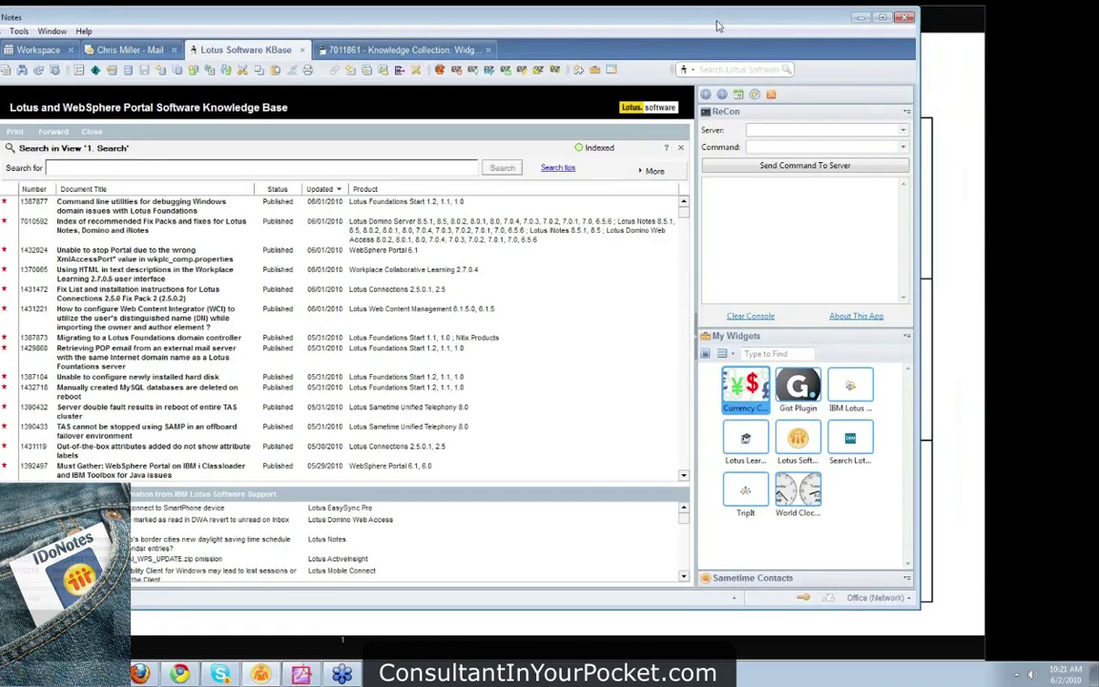
{"action": "left_click_drag", "start_coordinate": [719, 26], "coordinate": [723, 27]}
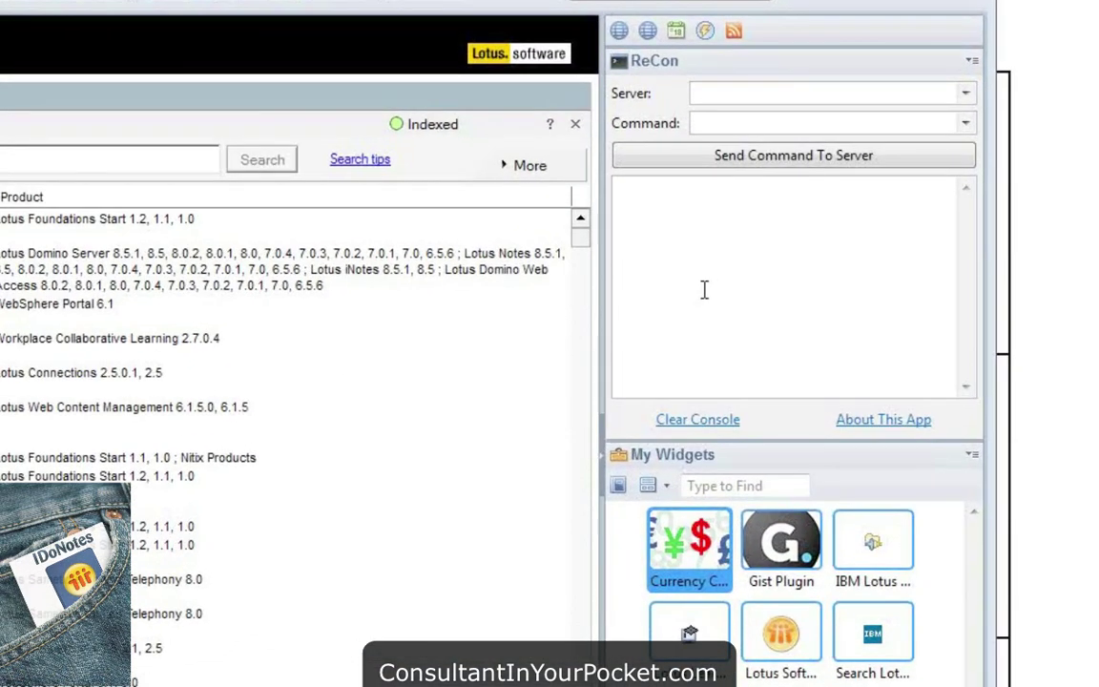
{"action": "left_click", "coordinate": [717, 92]}
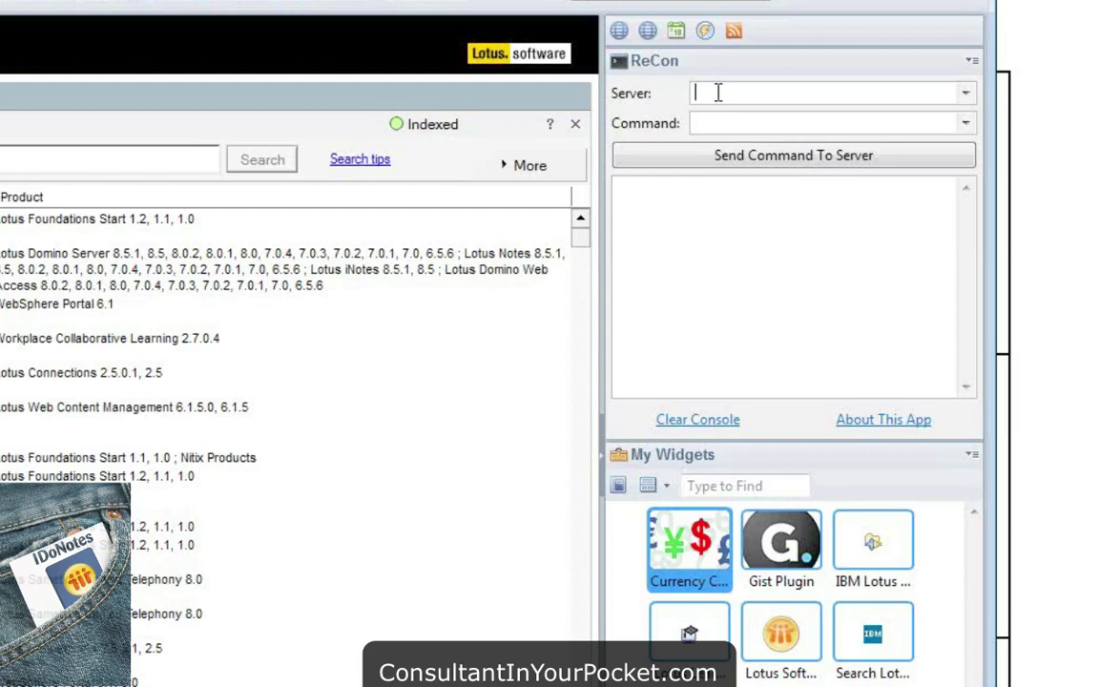
{"action": "type", "text": "away"}
{"action": "key", "text": "Tab"}
{"action": "type", "text": "sh ser"}
{"action": "left_click", "coordinate": [725, 153]}
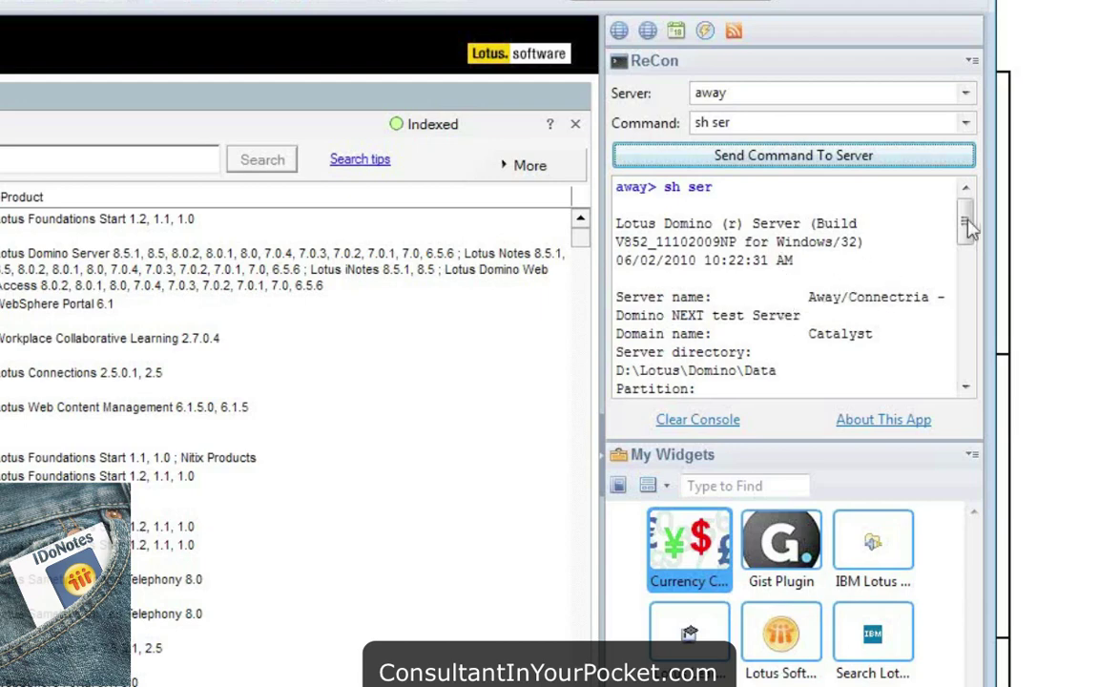
{"action": "left_click_drag", "start_coordinate": [966, 224], "coordinate": [974, 111]}
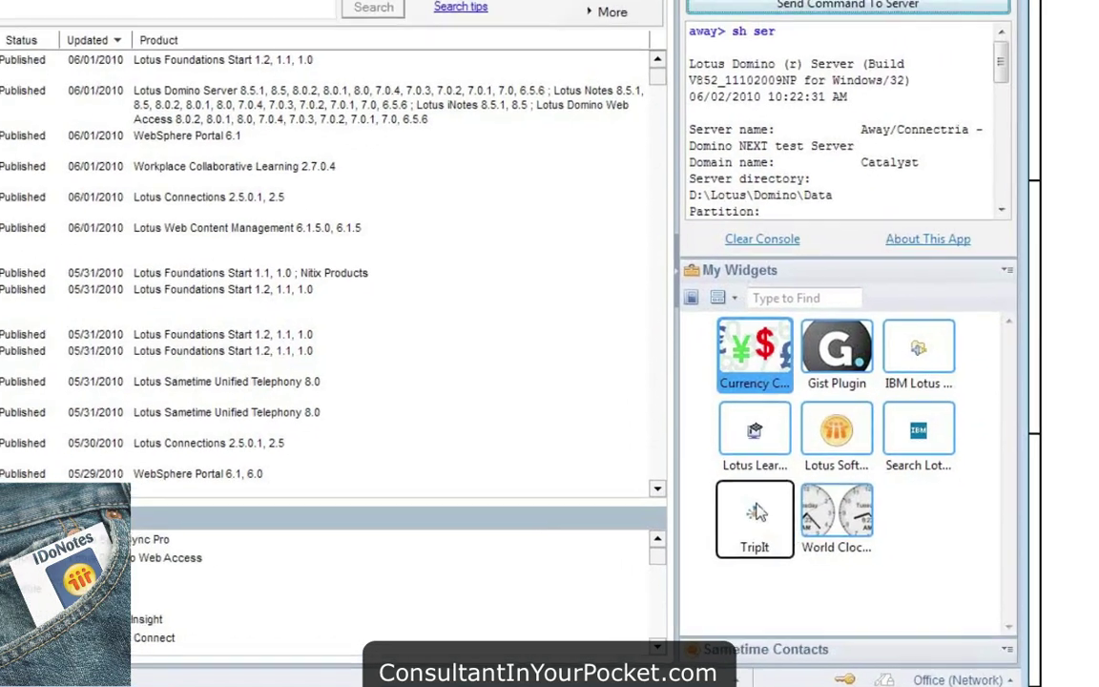
View the trips in the TripIt widget's window, close it, and review the widget's options for where it can open
{"action": "left_click", "coordinate": [718, 482]}
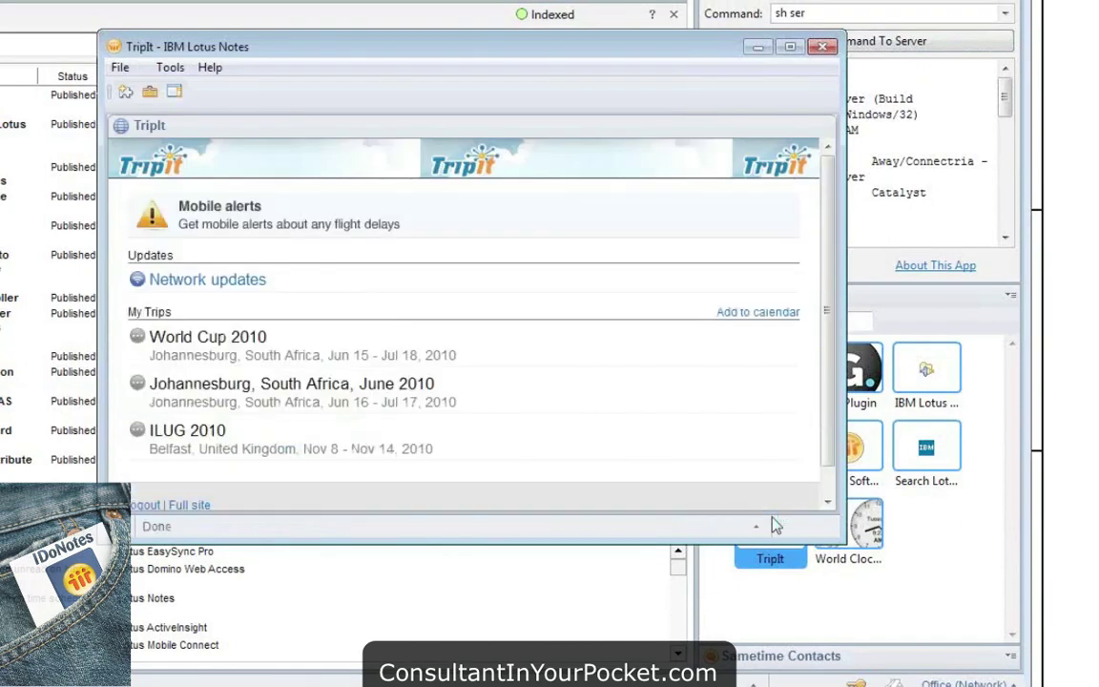
{"action": "left_click", "coordinate": [823, 47]}
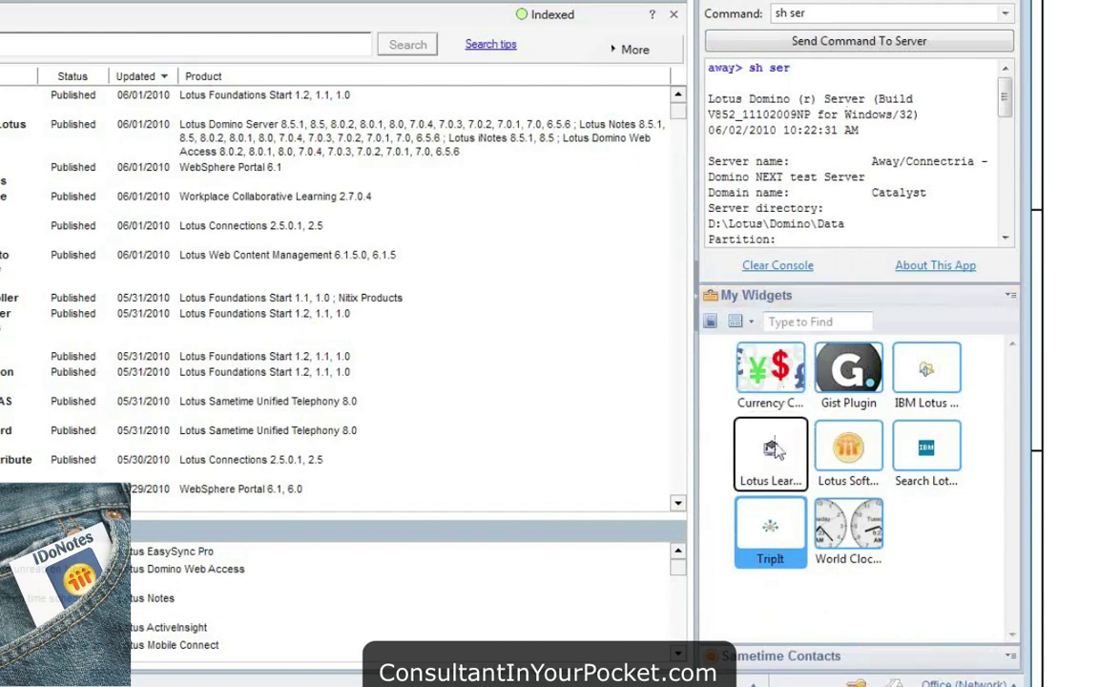
{"action": "right_click", "coordinate": [775, 539]}
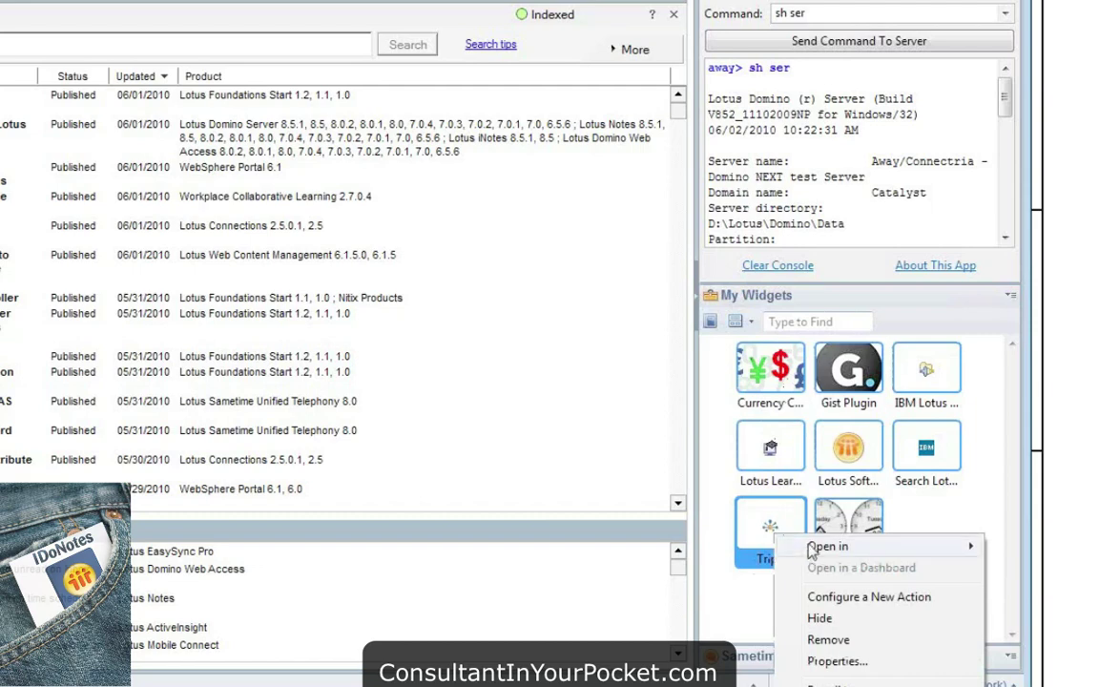
{"action": "mouse_move", "coordinate": [823, 551]}
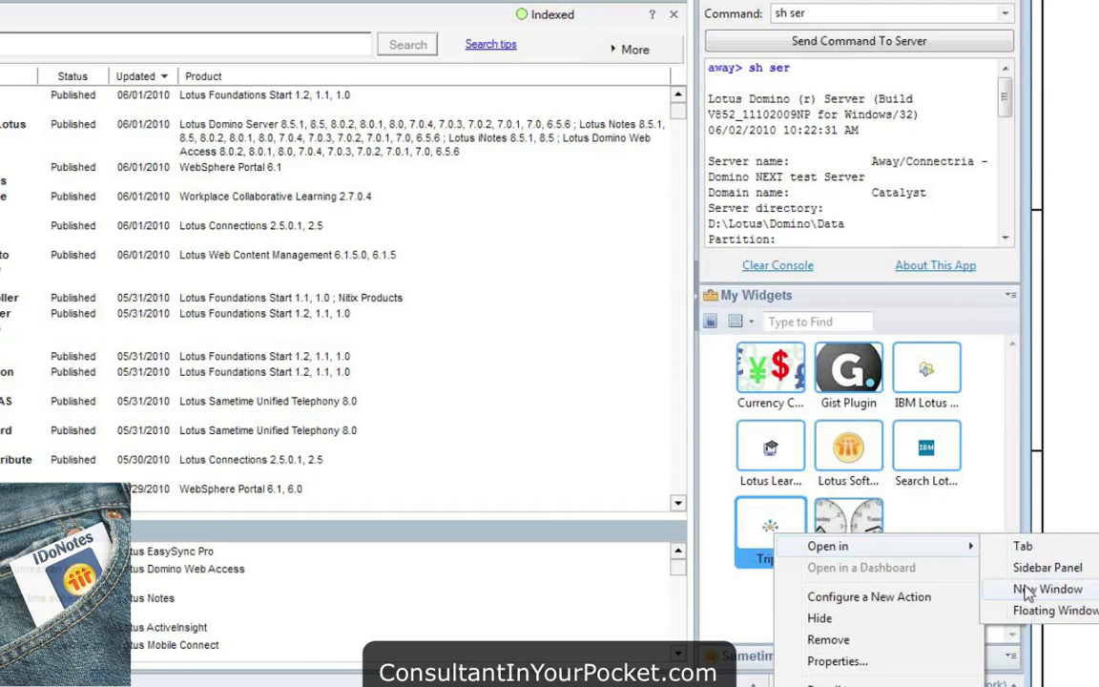
{"action": "left_click", "coordinate": [956, 487]}
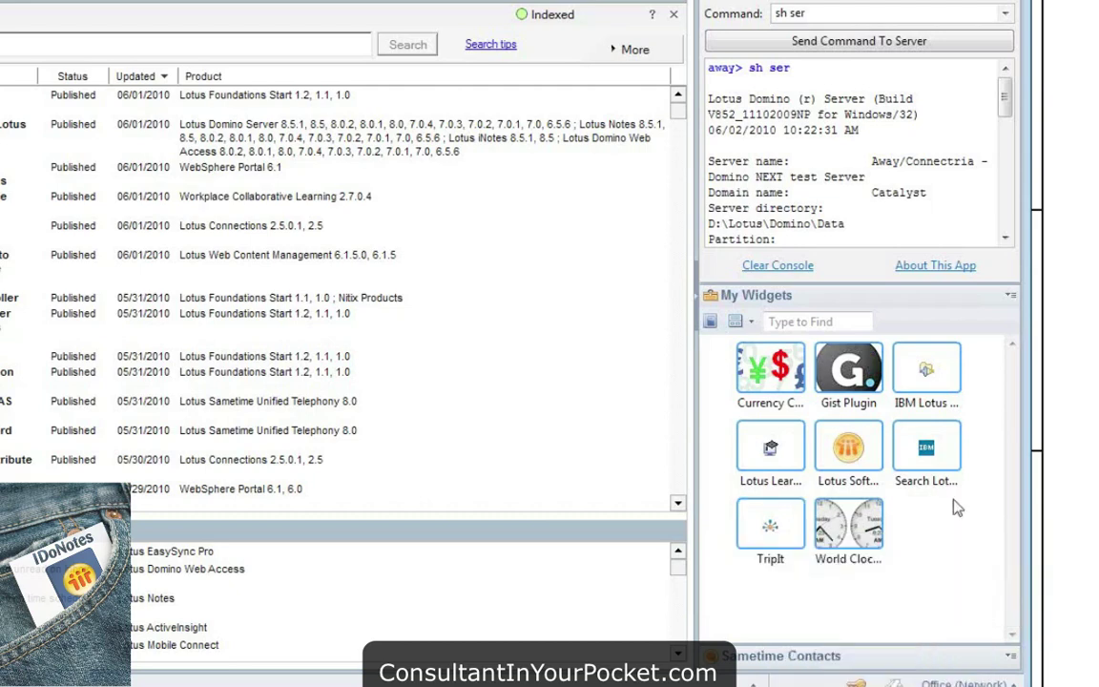
{"action": "left_click", "coordinate": [778, 522]}
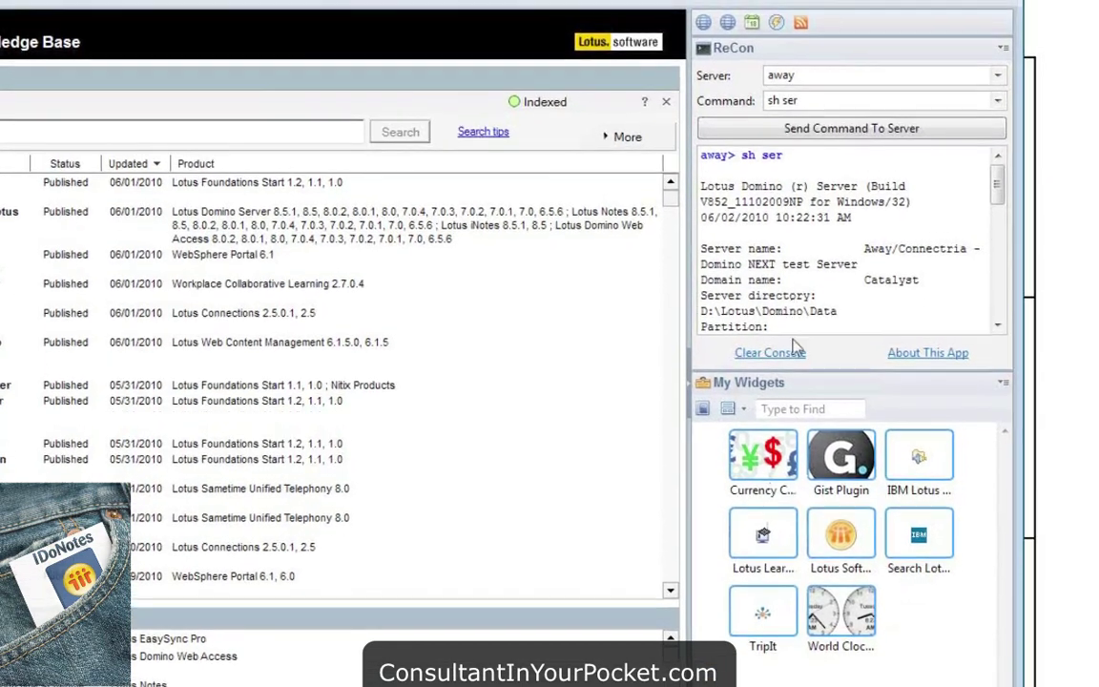
Collapse the ReCon console into the sidebar's icon row, expand the Lotus Learning Widget and adjust its height above My Widgets
{"action": "left_click_drag", "start_coordinate": [826, 366], "coordinate": [830, 38]}
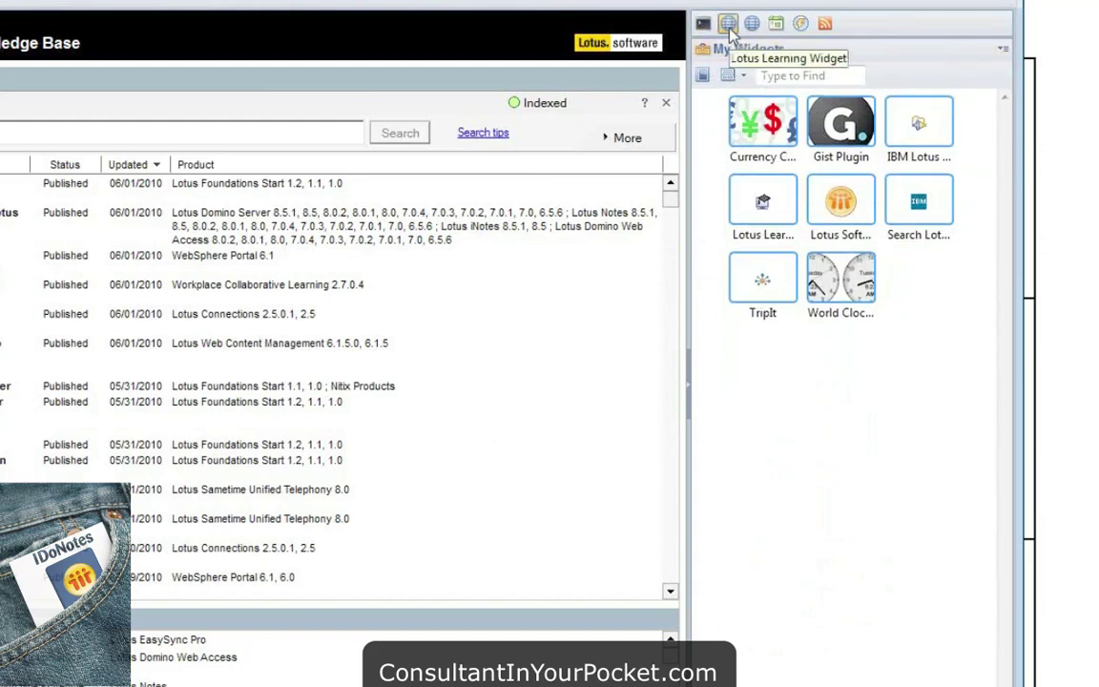
{"action": "left_click", "coordinate": [729, 25]}
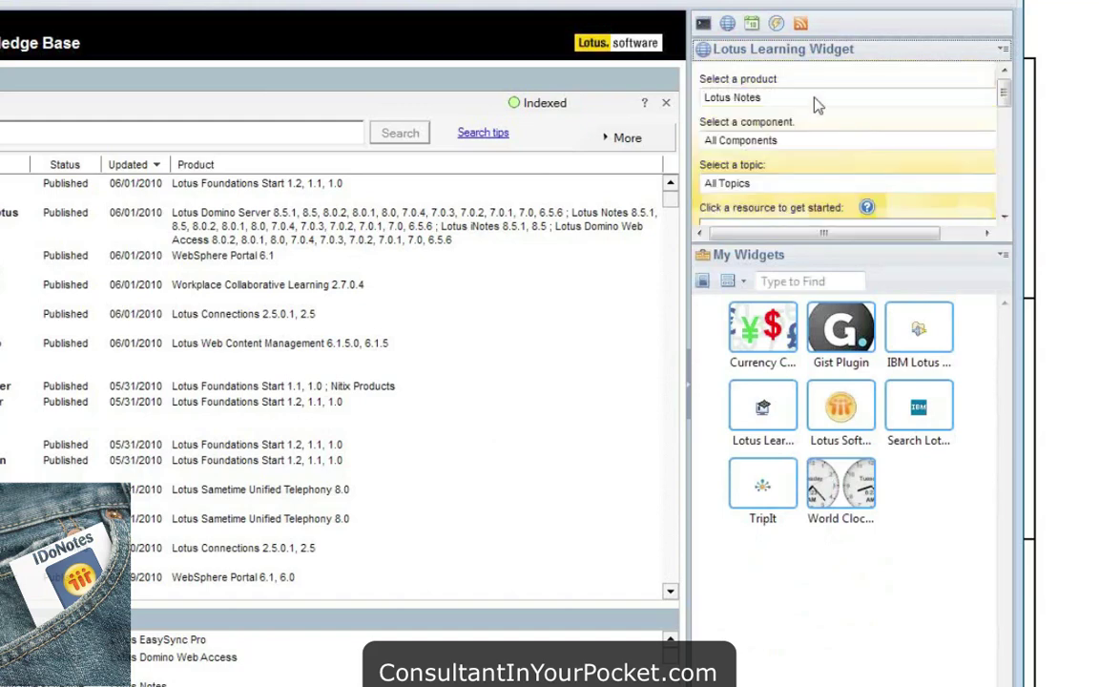
{"action": "left_click_drag", "start_coordinate": [891, 244], "coordinate": [879, 584]}
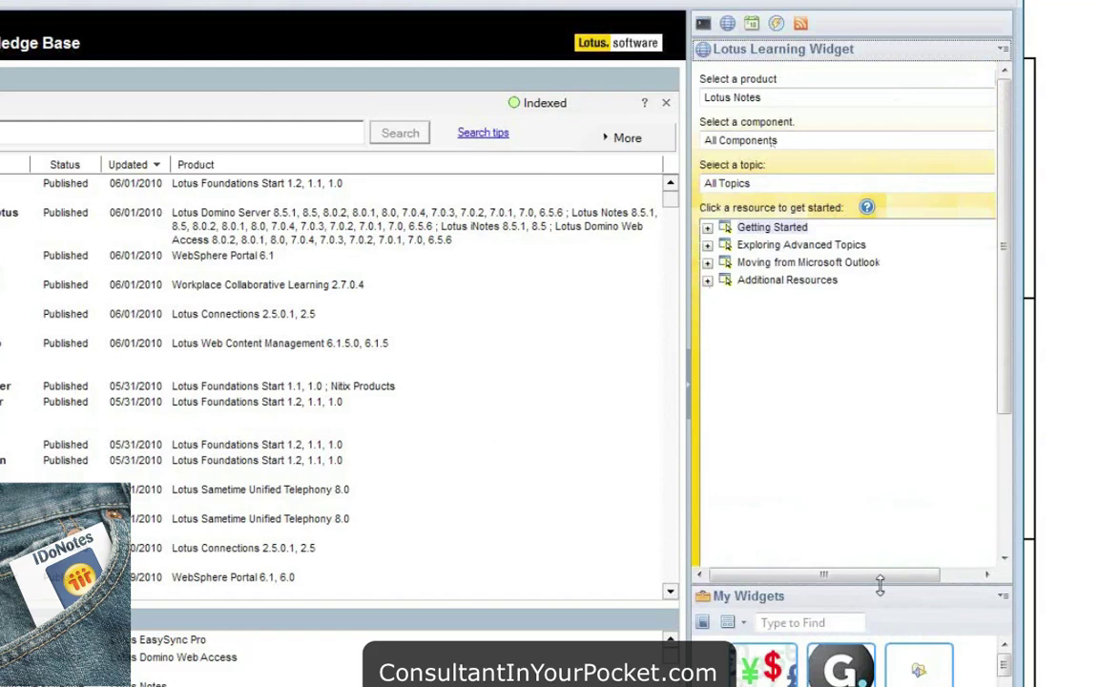
{"action": "left_click_drag", "start_coordinate": [880, 585], "coordinate": [882, 358]}
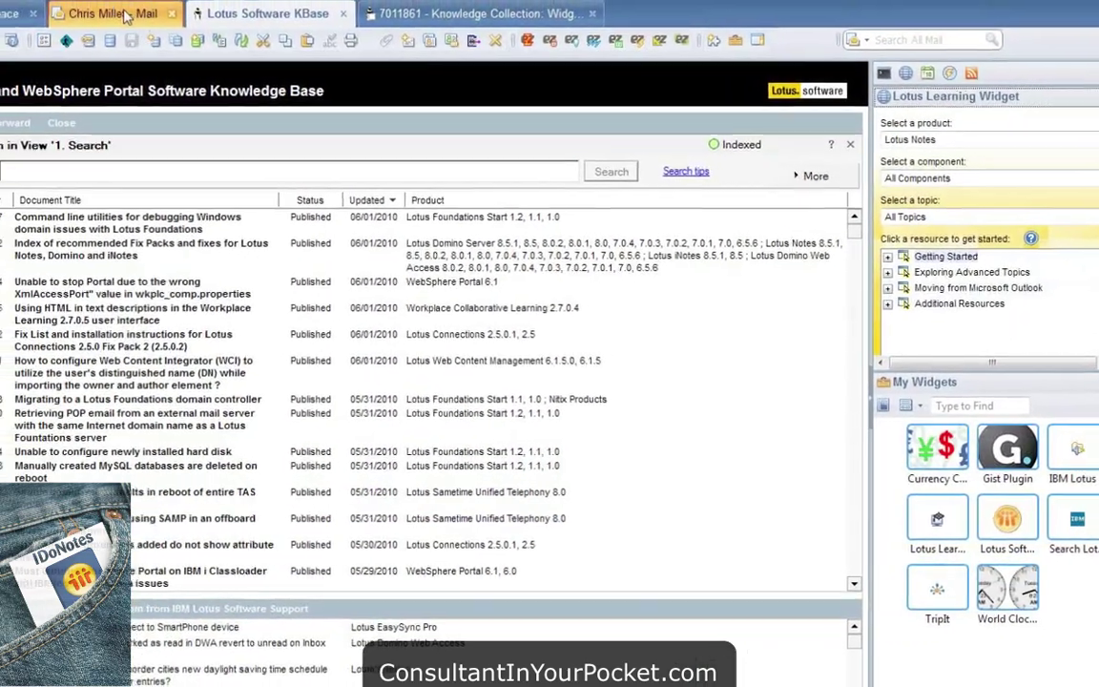
Open the LotusUserGroup.org Newsletter June 1 message and review the search actions available for the words "replicator page", then collapse the sidebar
{"action": "left_click", "coordinate": [110, 17]}
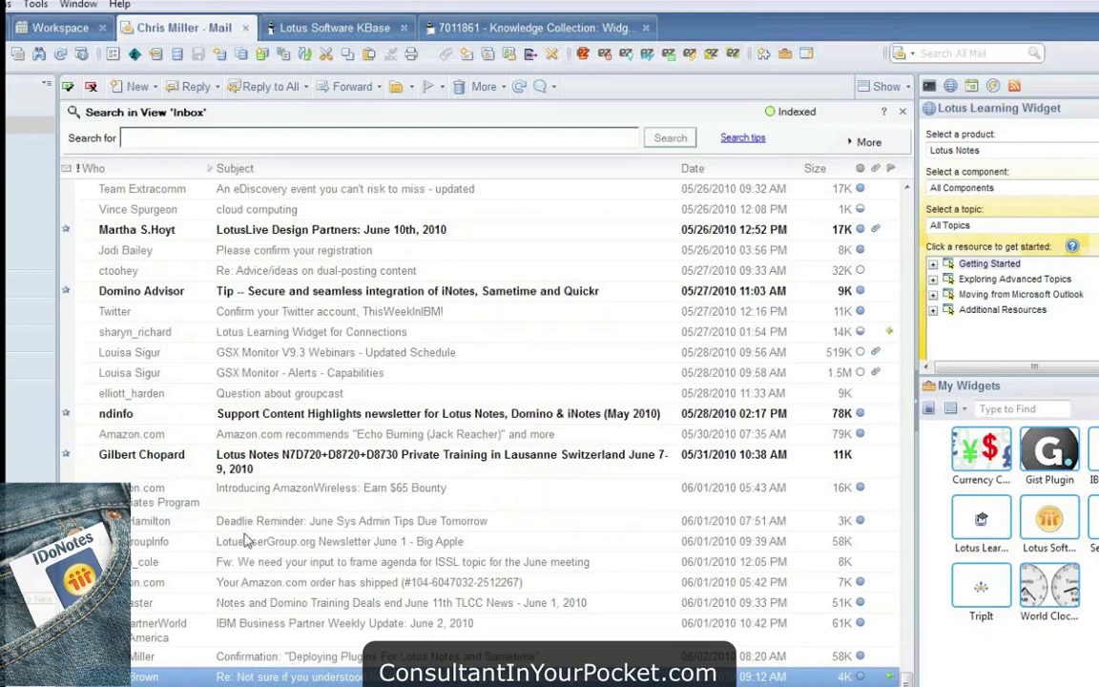
{"action": "left_click", "coordinate": [267, 544]}
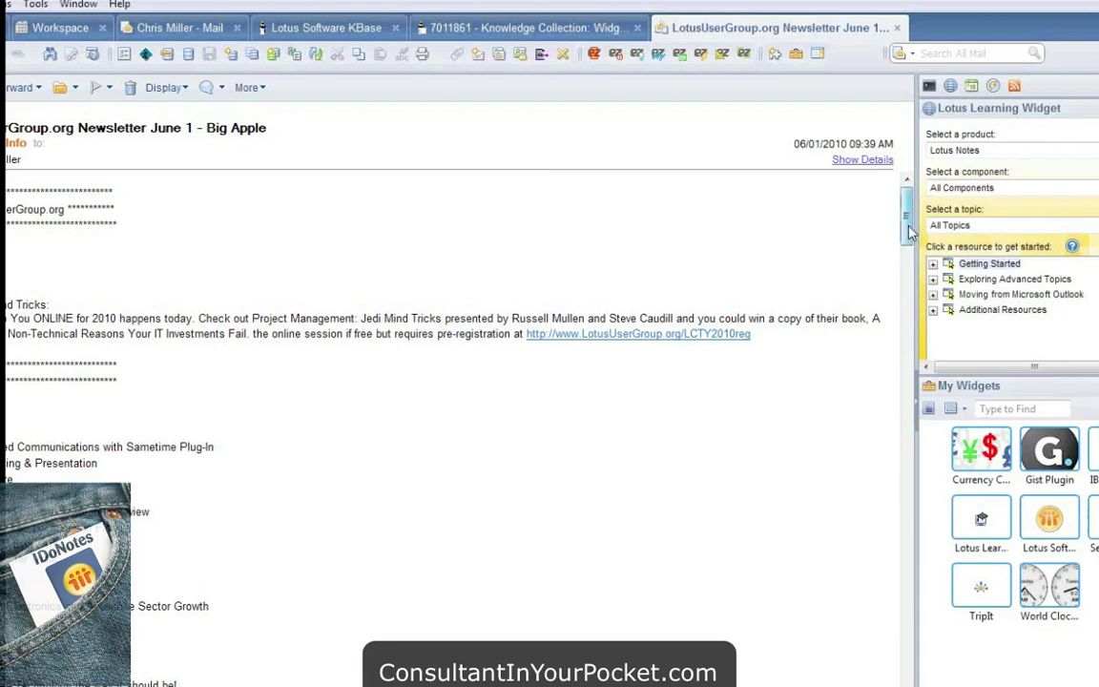
{"action": "scroll", "coordinate": [907, 248], "scroll_direction": "down", "scroll_amount": 4}
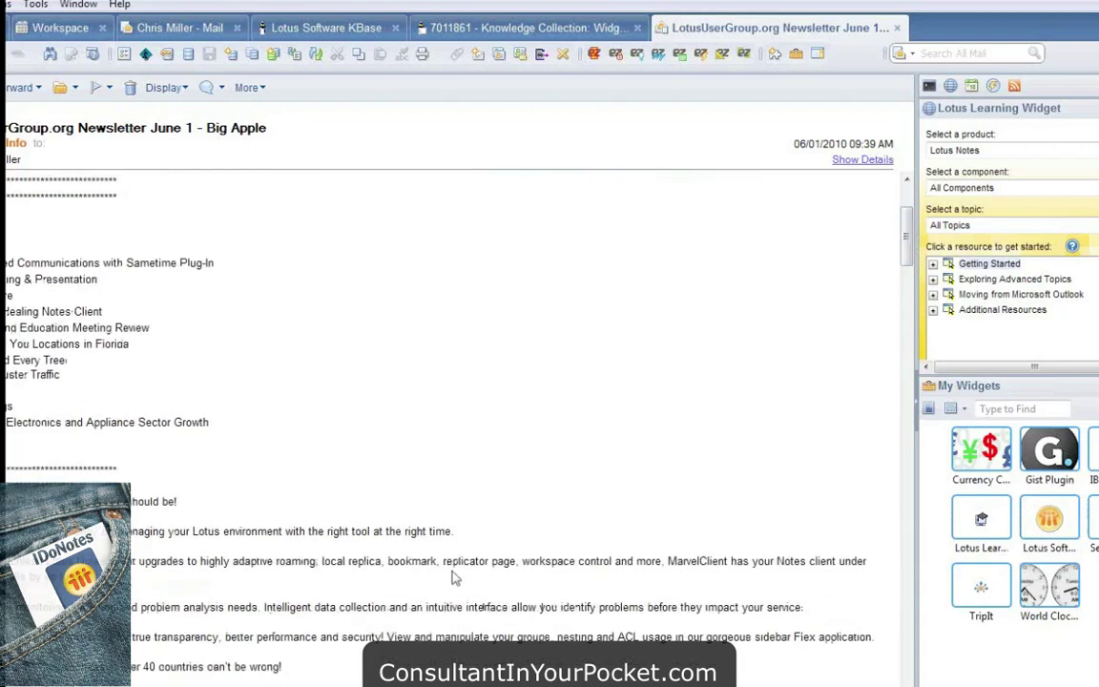
{"action": "left_click_drag", "start_coordinate": [443, 564], "coordinate": [516, 565]}
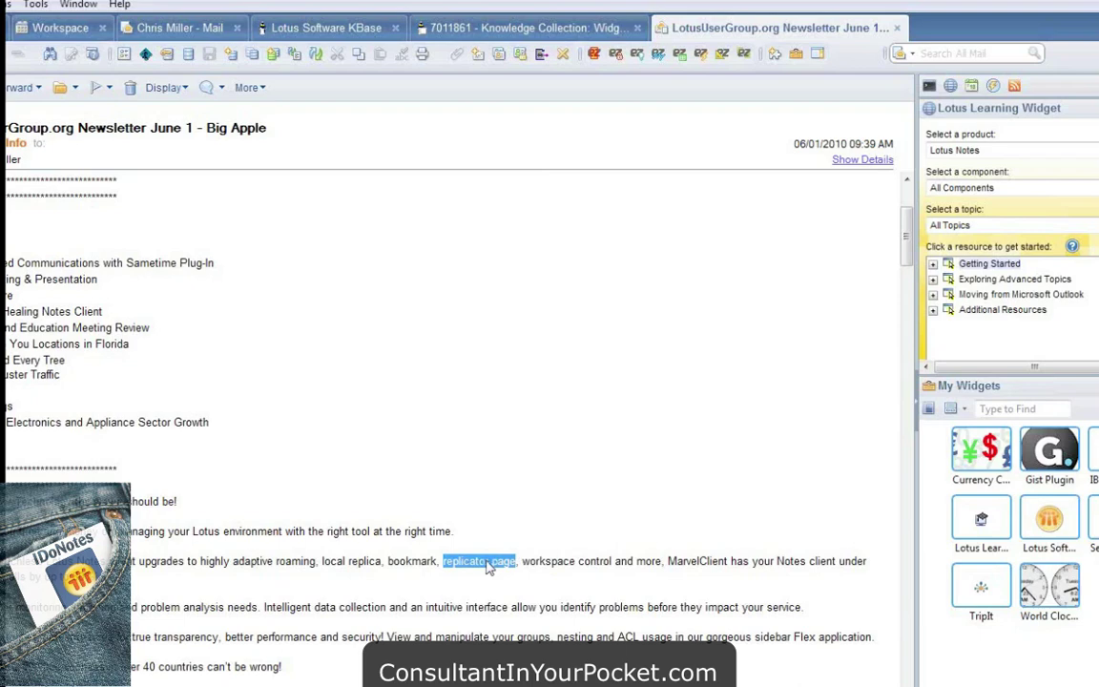
{"action": "right_click", "coordinate": [489, 566]}
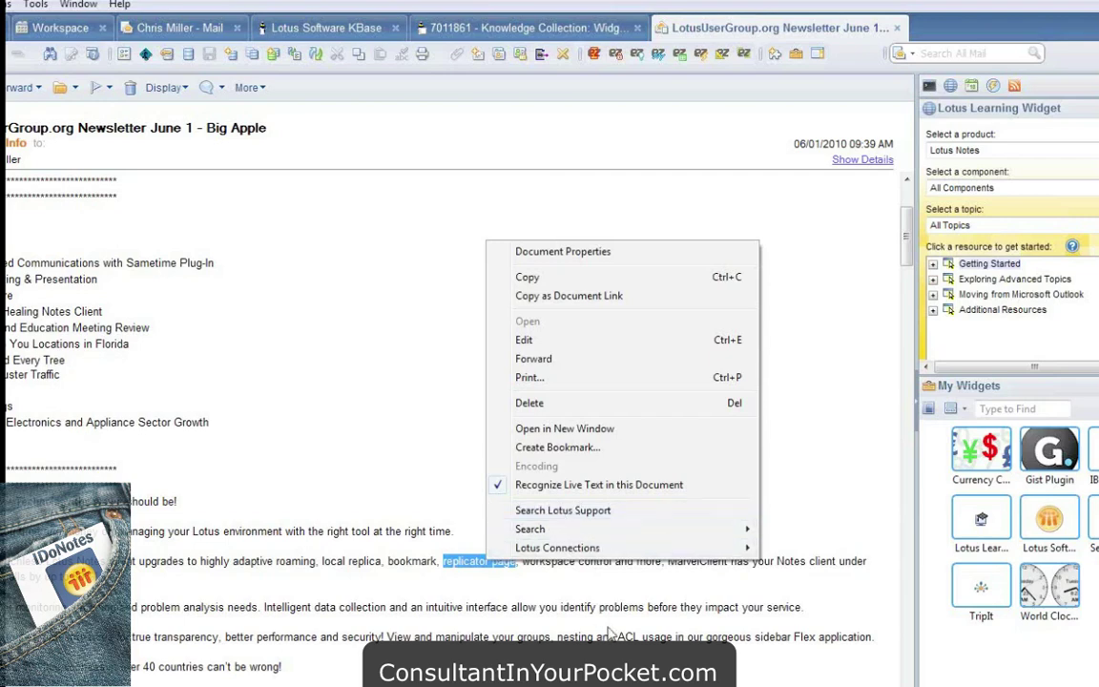
{"action": "left_click", "coordinate": [655, 527]}
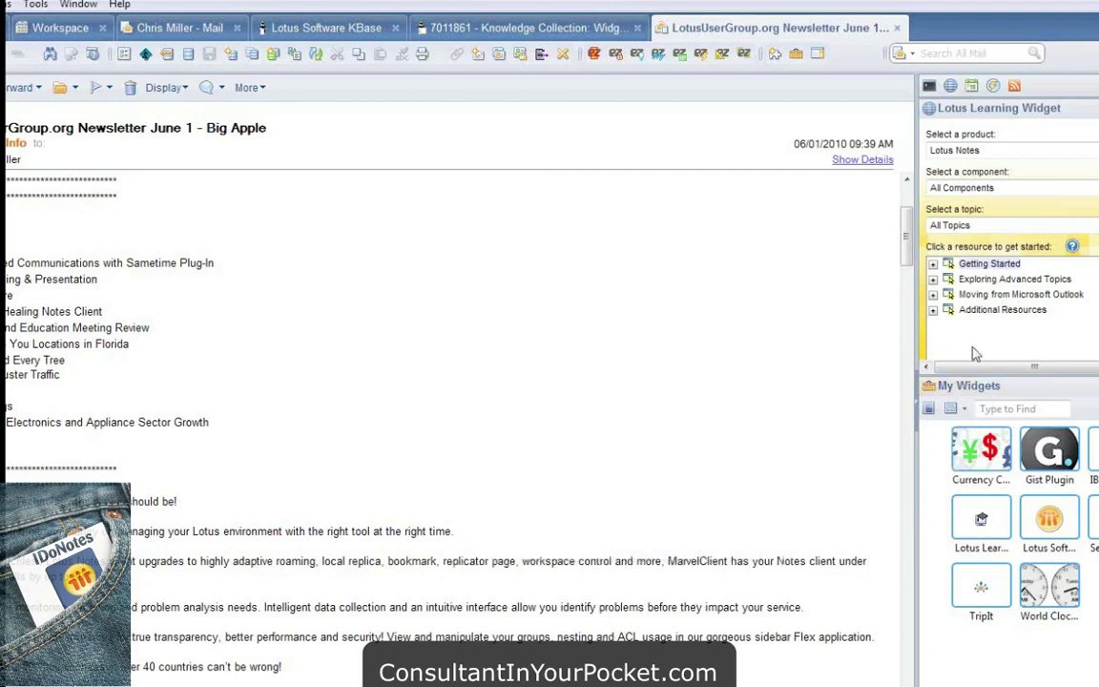
{"action": "left_click", "coordinate": [917, 404]}
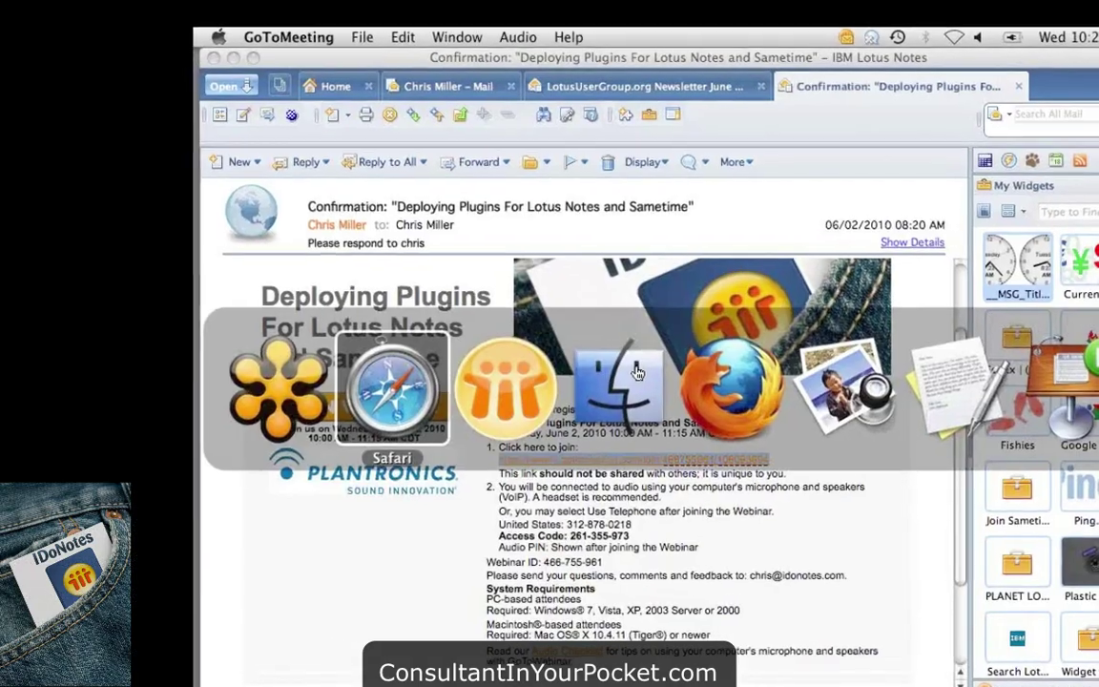
Switch to the slide presentation and advance it to the "Current Widget Issue" slide
{"action": "key", "text": "super+Tab"}
{"action": "key", "text": "super+Tab"}
{"action": "key", "text": "super+Tab"}
{"action": "key", "text": "super+Tab"}
{"action": "key", "text": "super+Tab"}
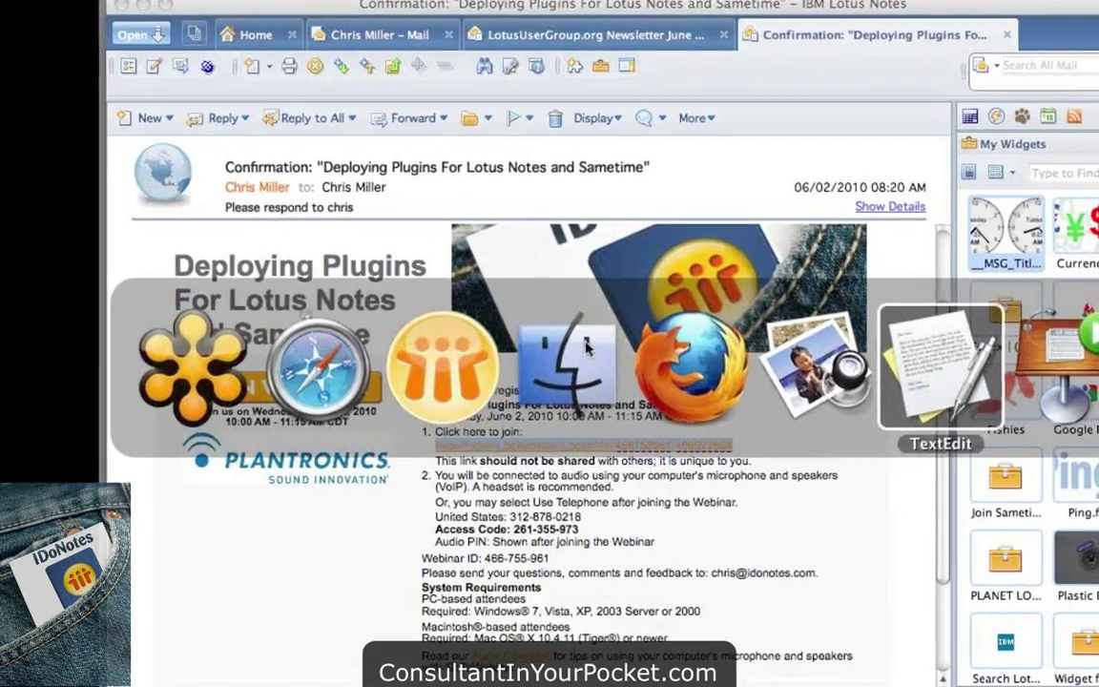
{"action": "key", "text": "super+Tab"}
{"action": "key", "text": "super+Tab"}
{"action": "key", "text": "super+Tab"}
{"action": "key", "text": "super+Tab"}
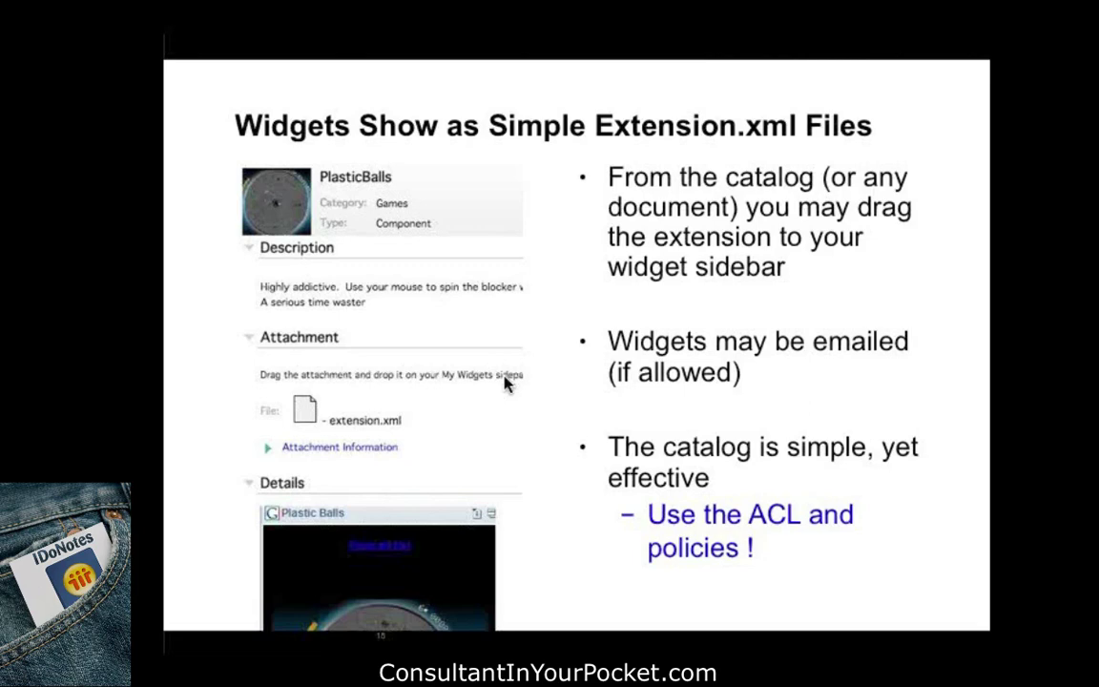
{"action": "left_click", "coordinate": [435, 325]}
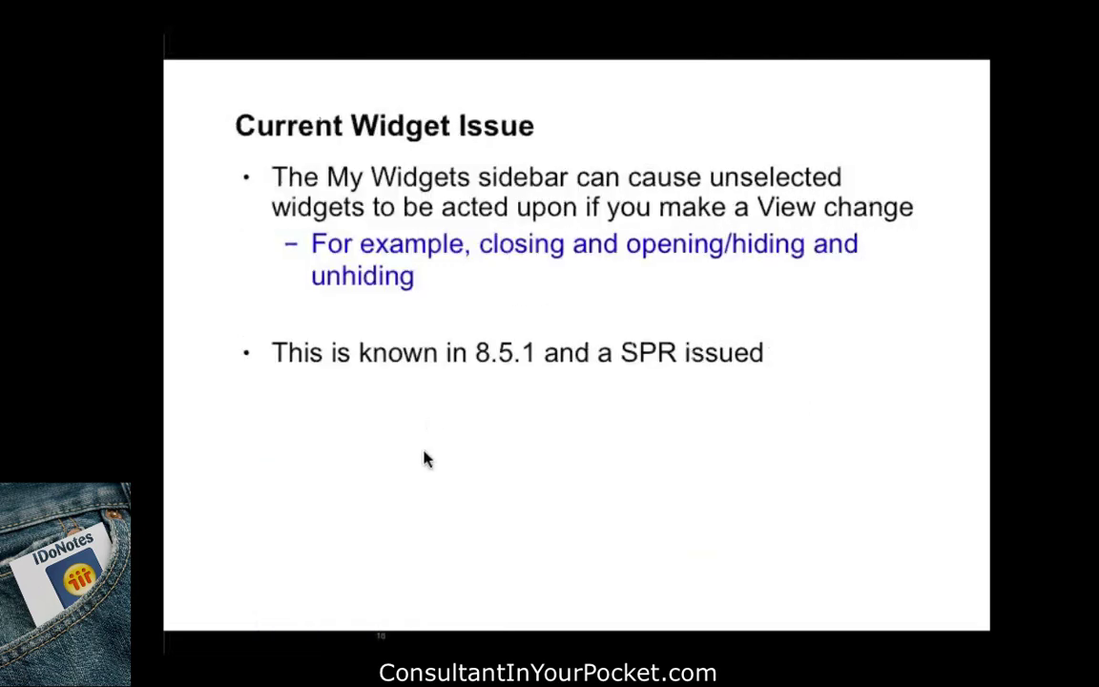
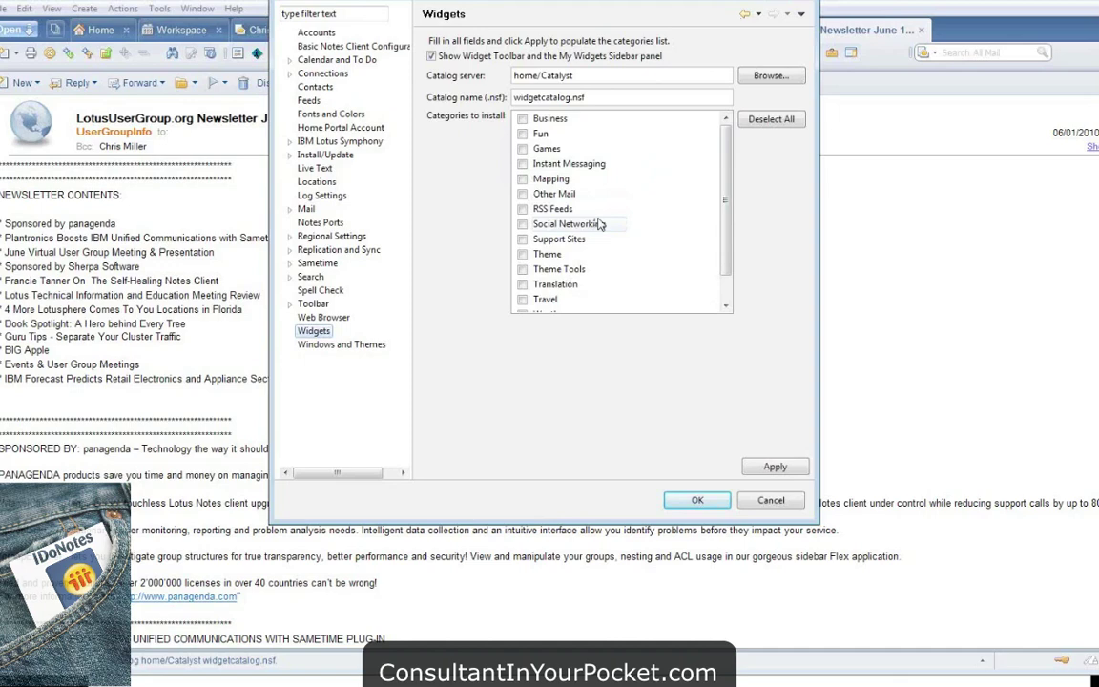
Accept the Widgets preferences and expand the sidebar to show My Widgets beside the newsletter
{"action": "left_click_drag", "start_coordinate": [696, 3], "coordinate": [534, 22]}
{"action": "left_click", "coordinate": [522, 520]}
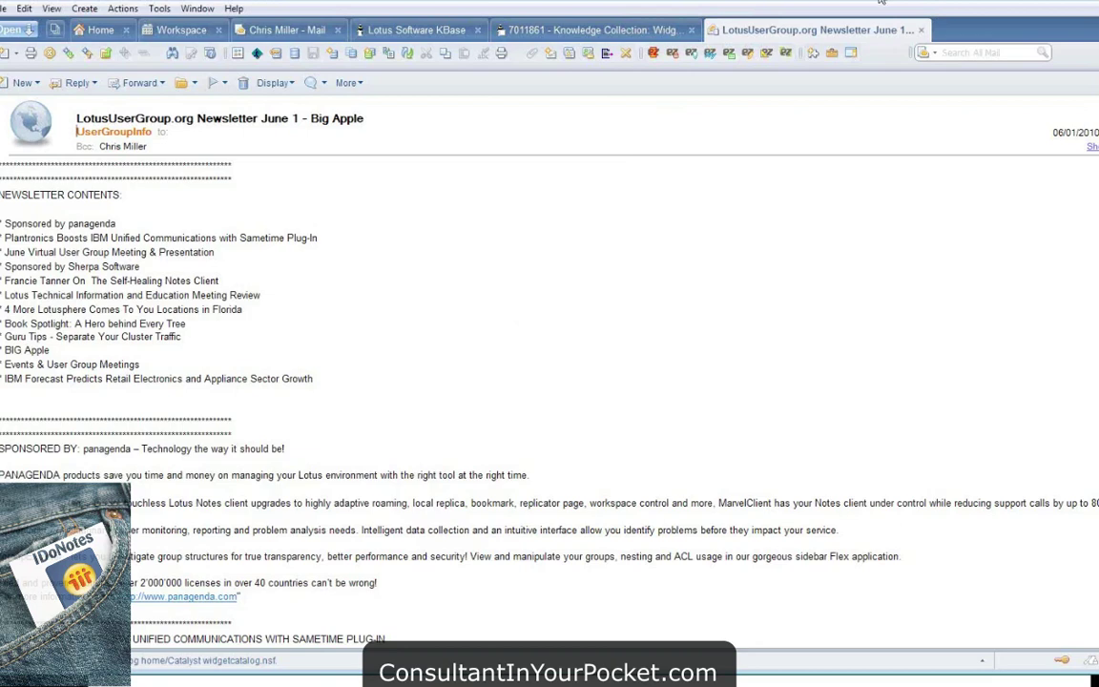
{"action": "left_click", "coordinate": [962, 220]}
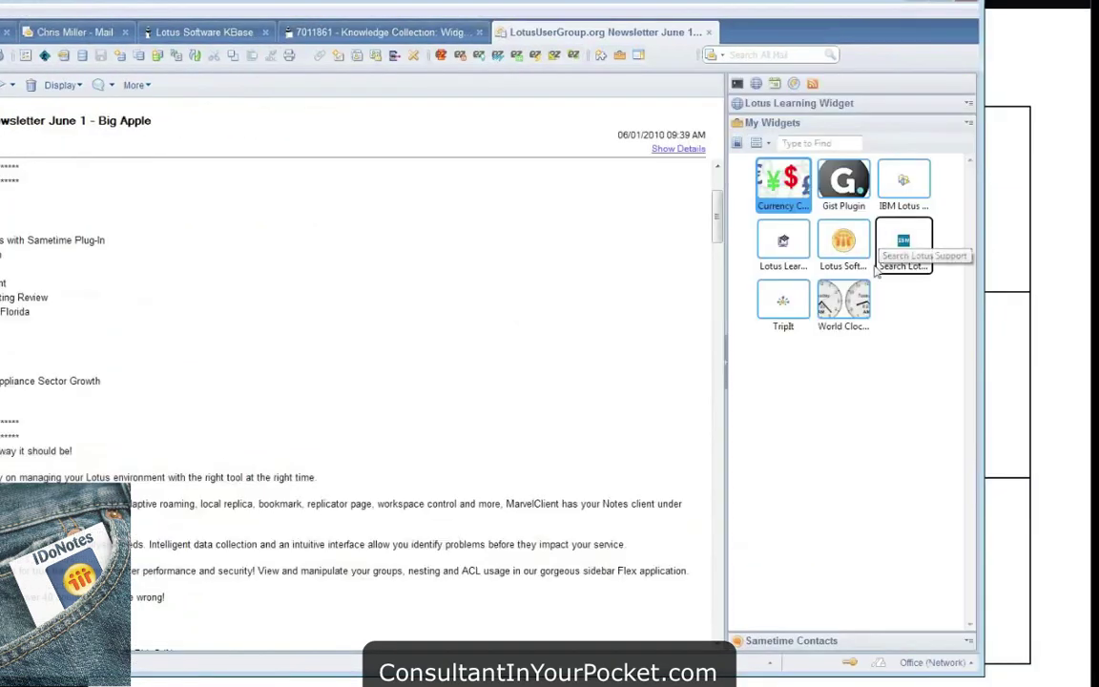
Create an e-mail sharing the TripIt widget as an attached extension.xml and place the cursor in its recipient field
{"action": "right_click", "coordinate": [781, 309]}
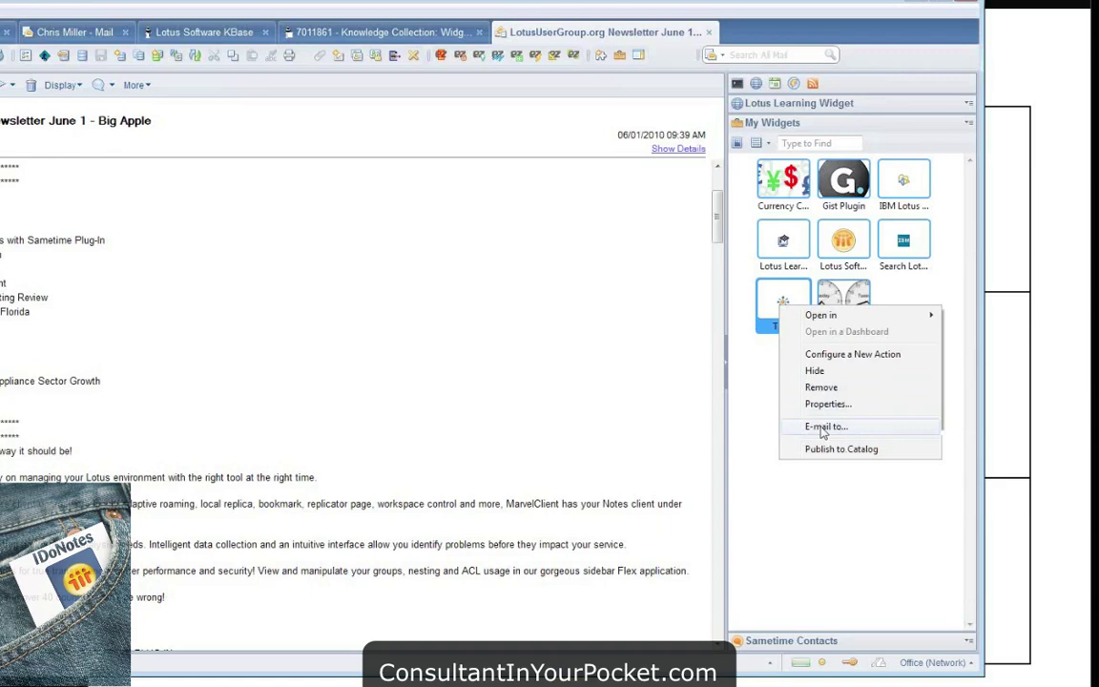
{"action": "left_click", "coordinate": [825, 427]}
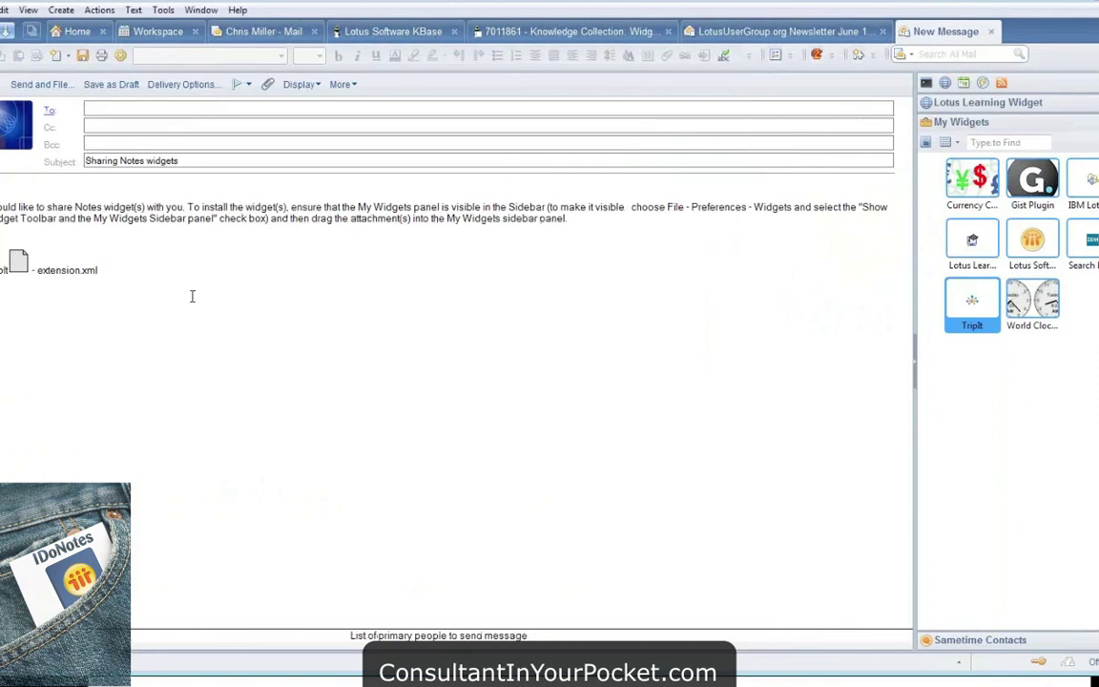
{"action": "left_click", "coordinate": [42, 246]}
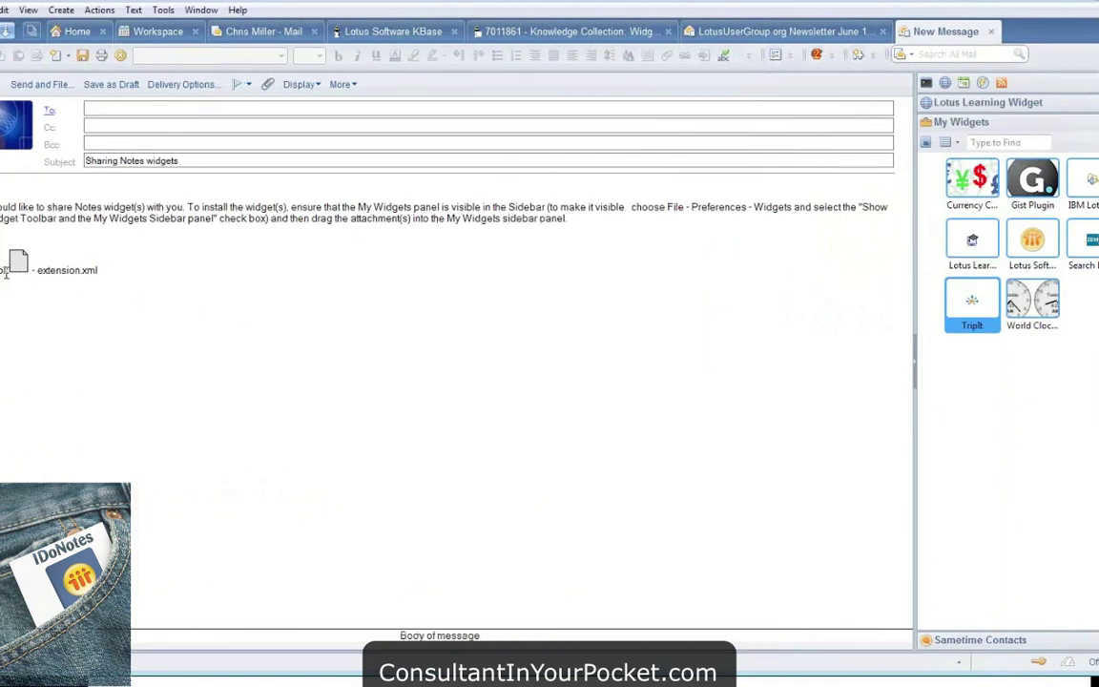
{"action": "left_click", "coordinate": [96, 107]}
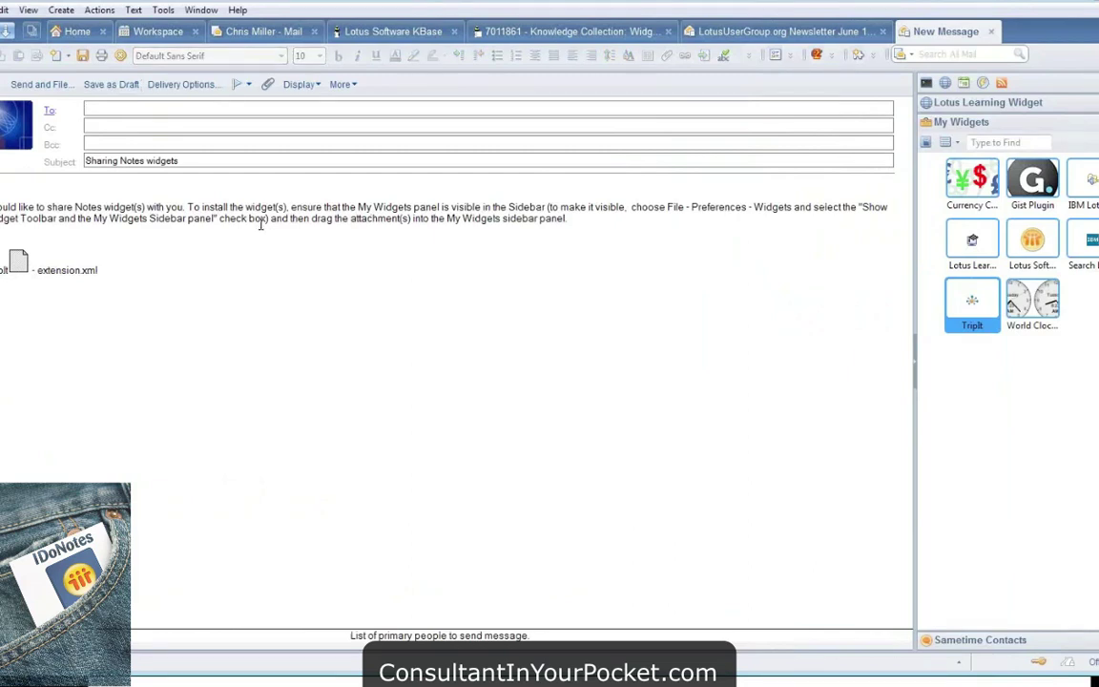
{"action": "left_click", "coordinate": [18, 259]}
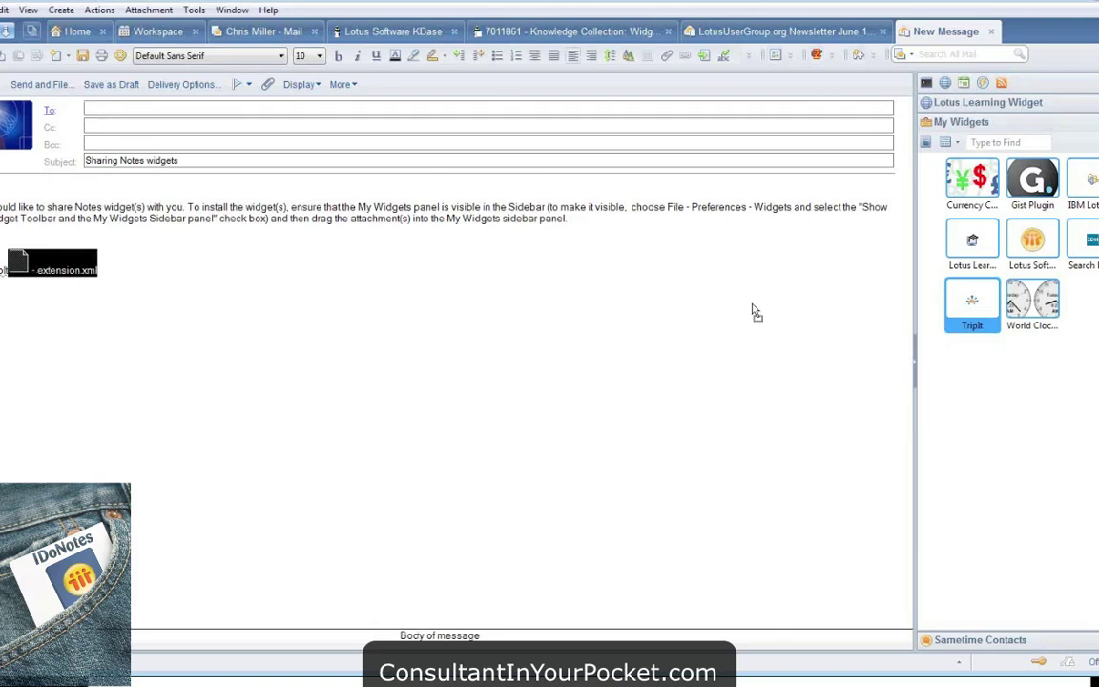
{"action": "key", "text": "Delete"}
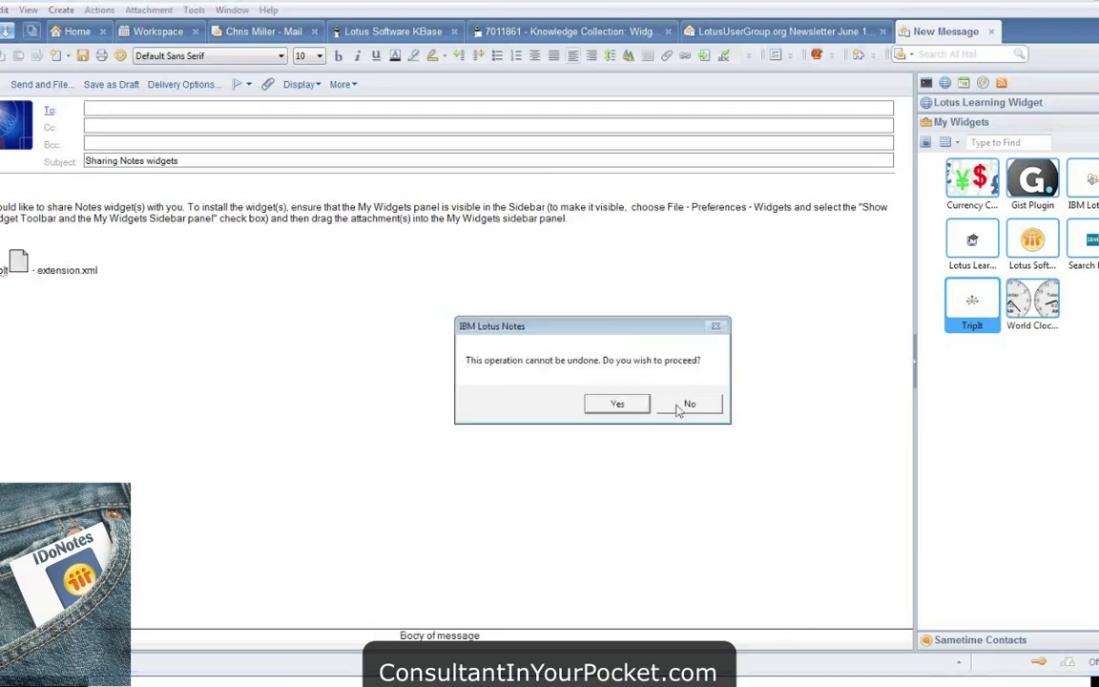
{"action": "left_click", "coordinate": [687, 404]}
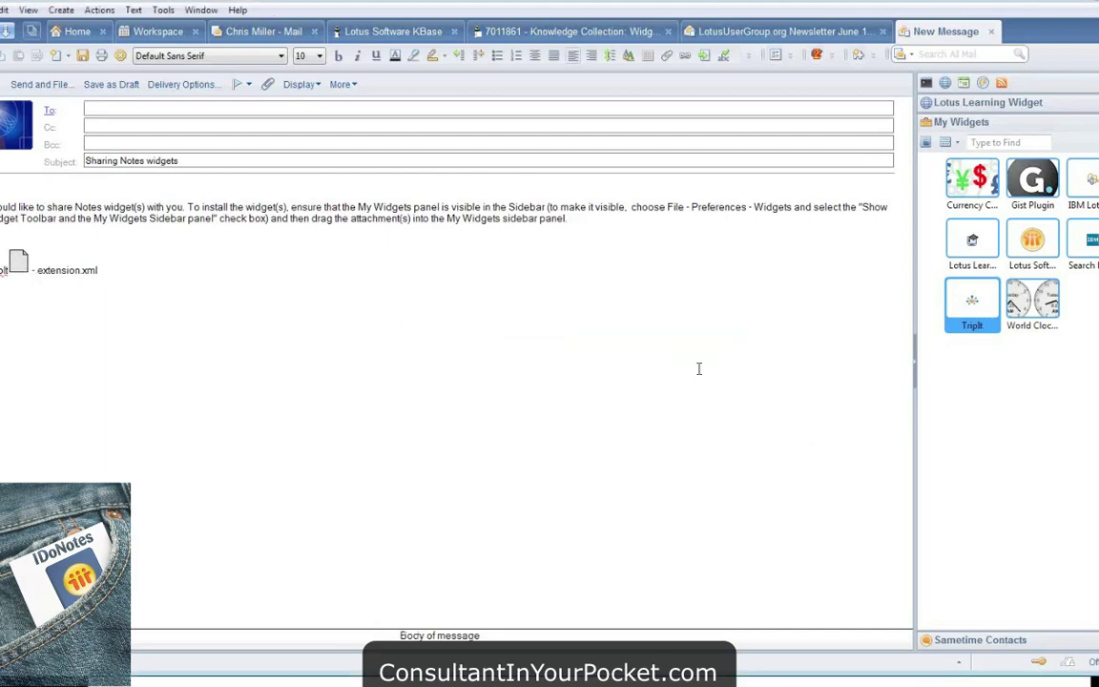
Discard the widget-sharing e-mail and open the Widget Catalog application from the home/Catalyst server
{"action": "left_click", "coordinate": [992, 34]}
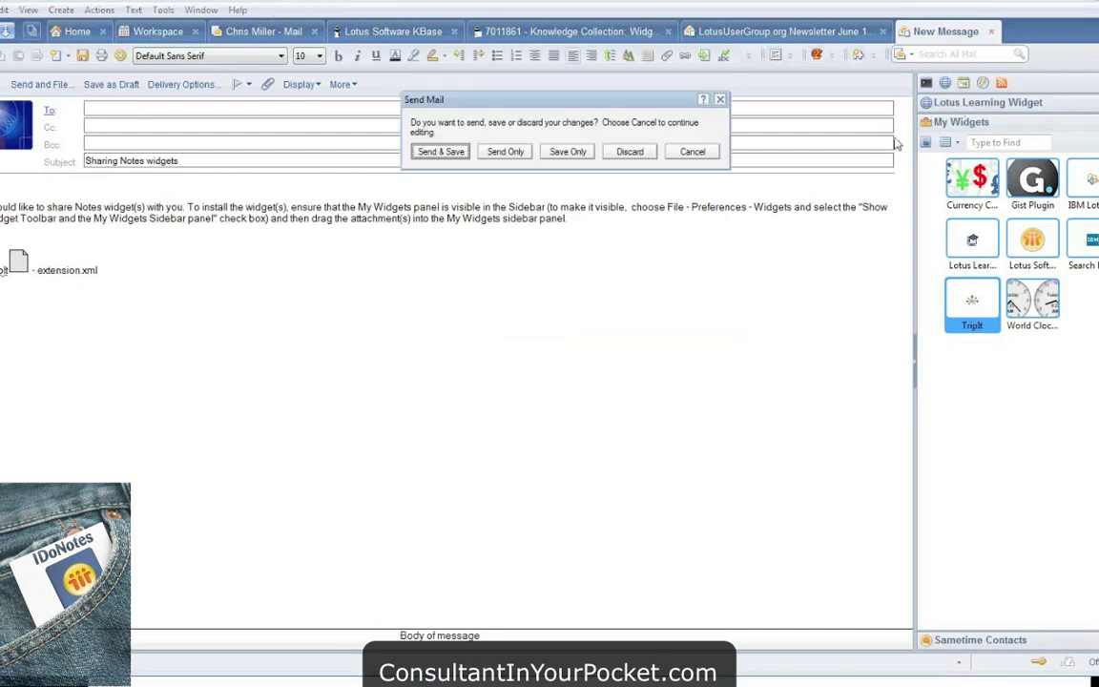
{"action": "left_click", "coordinate": [630, 150]}
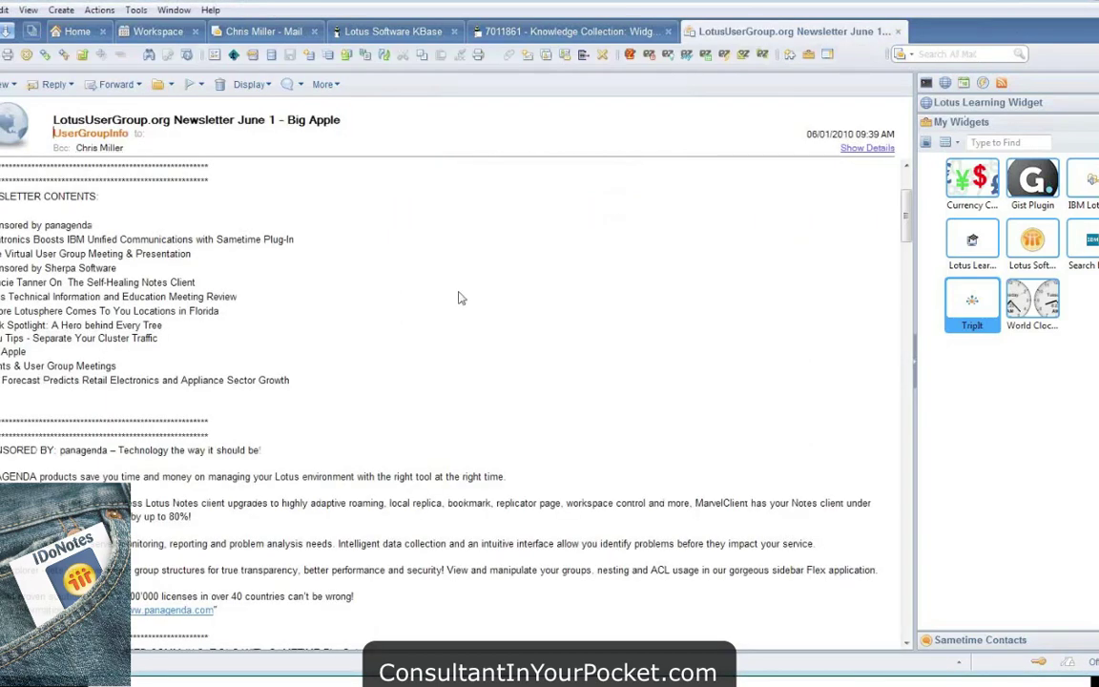
{"action": "key", "text": "ctrl+o"}
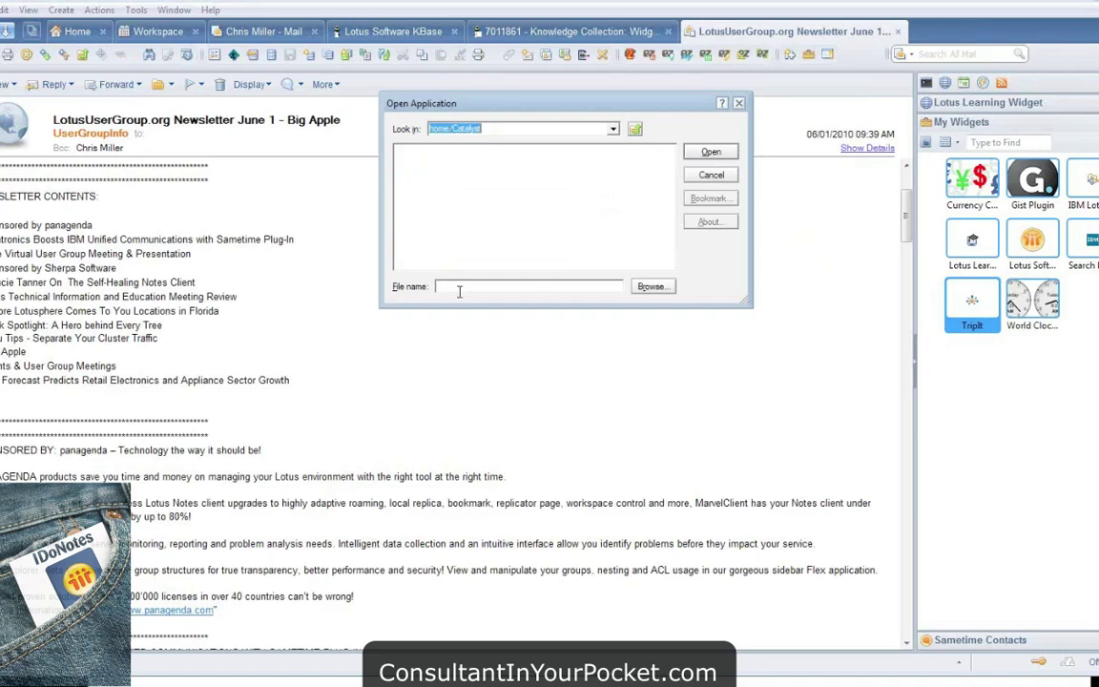
{"action": "scroll", "coordinate": [540, 219], "scroll_direction": "down", "scroll_amount": 3}
{"action": "scroll", "coordinate": [541, 219], "scroll_direction": "down", "scroll_amount": 10}
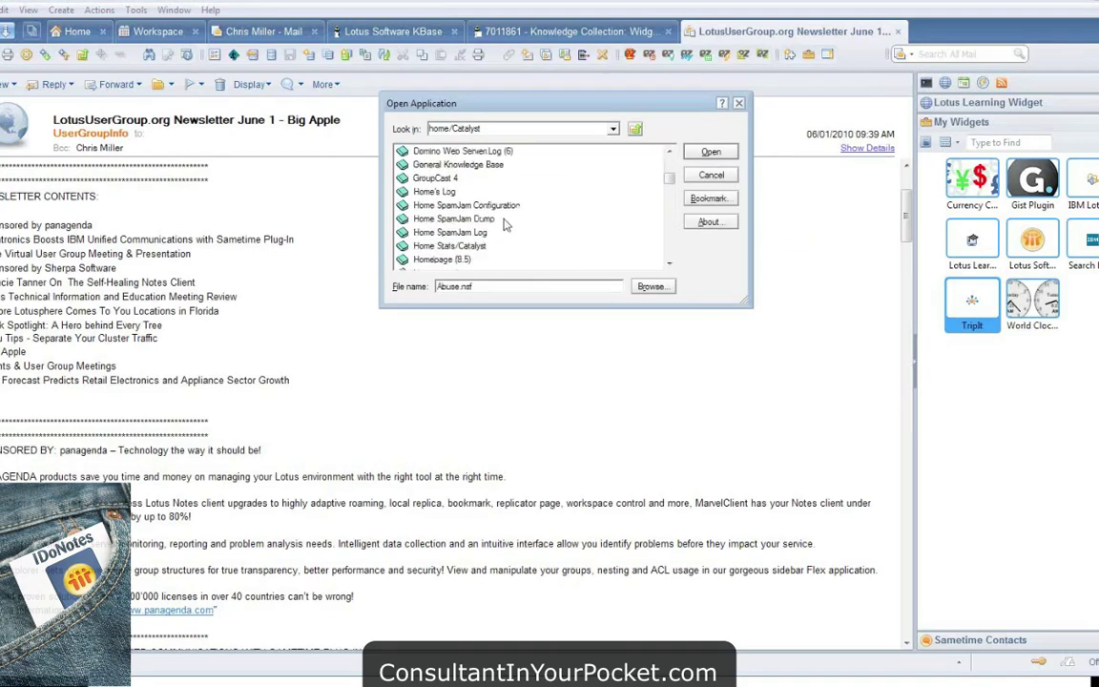
{"action": "left_click", "coordinate": [419, 231]}
{"action": "left_click", "coordinate": [711, 151]}
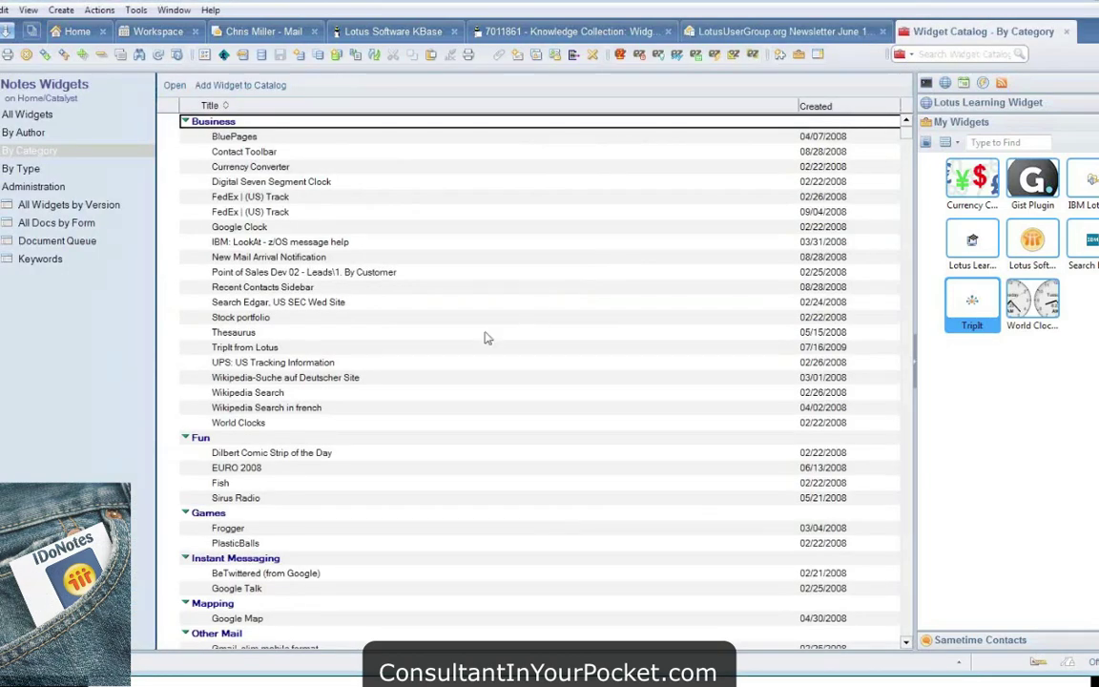
Collapse all categories in the Widget Catalog and look inside the Weather, Theme and Social Networking categories, closing each again
{"action": "left_click", "coordinate": [381, 363]}
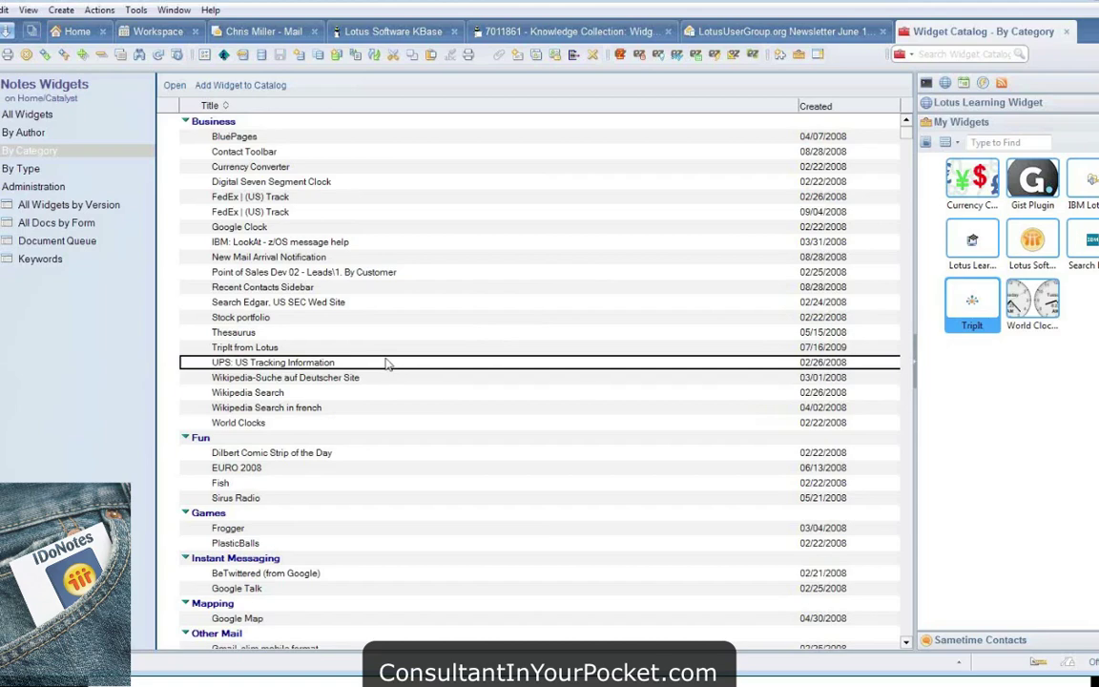
{"action": "key", "text": "shift+minus"}
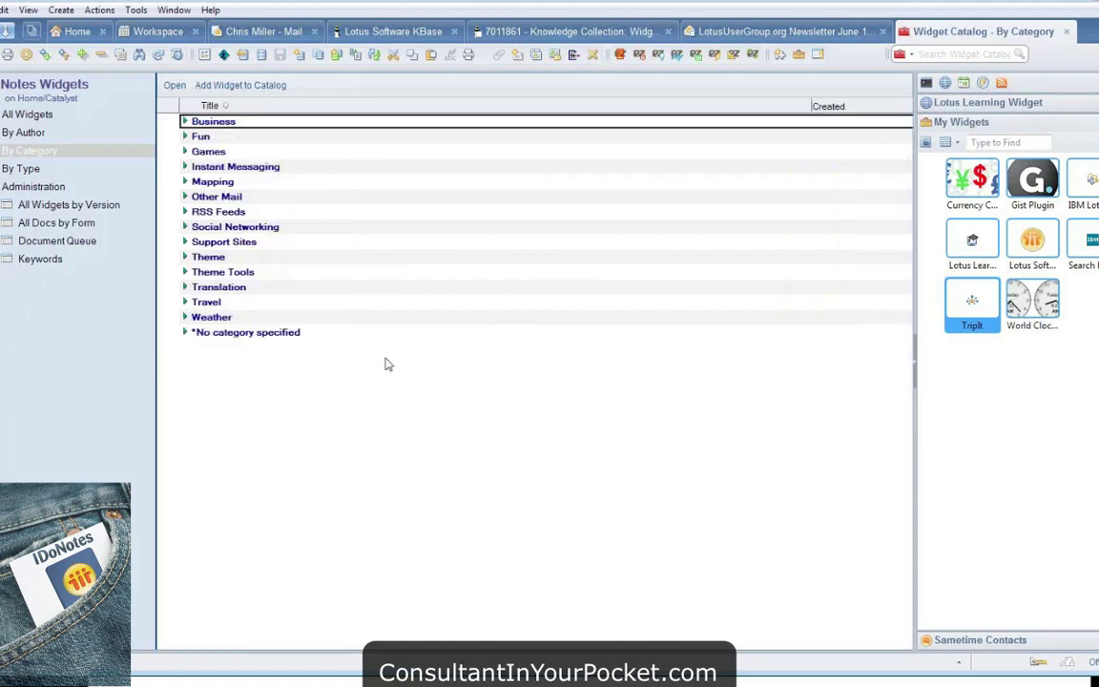
{"action": "left_click", "coordinate": [185, 319]}
{"action": "left_click", "coordinate": [184, 319]}
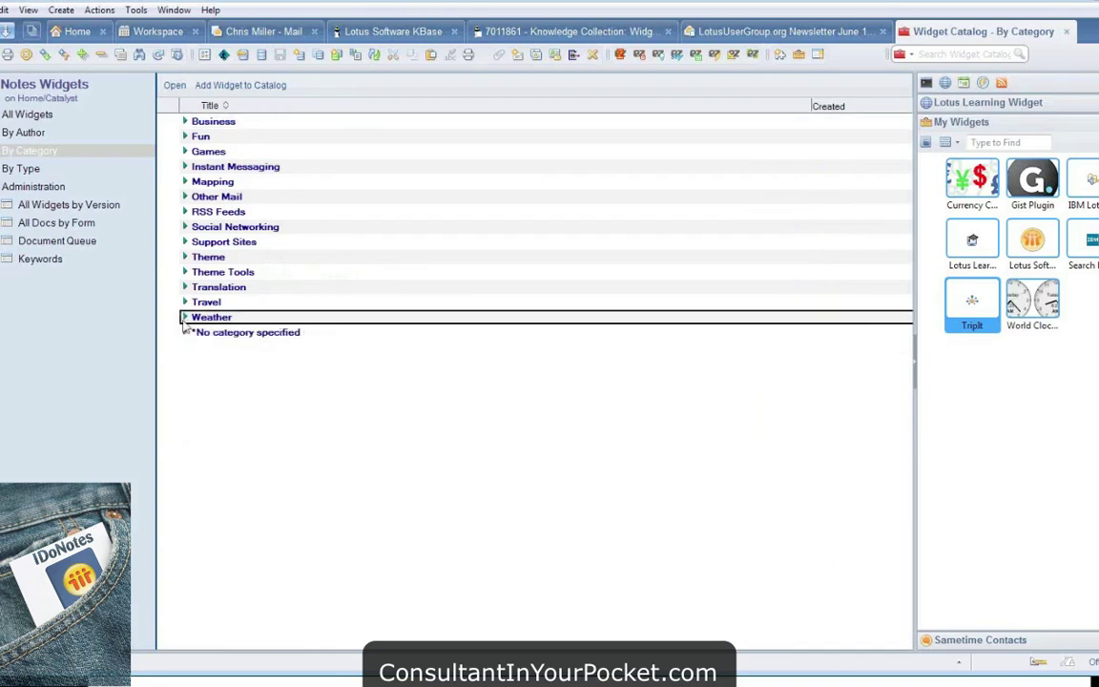
{"action": "left_click", "coordinate": [185, 258]}
{"action": "left_click", "coordinate": [268, 273]}
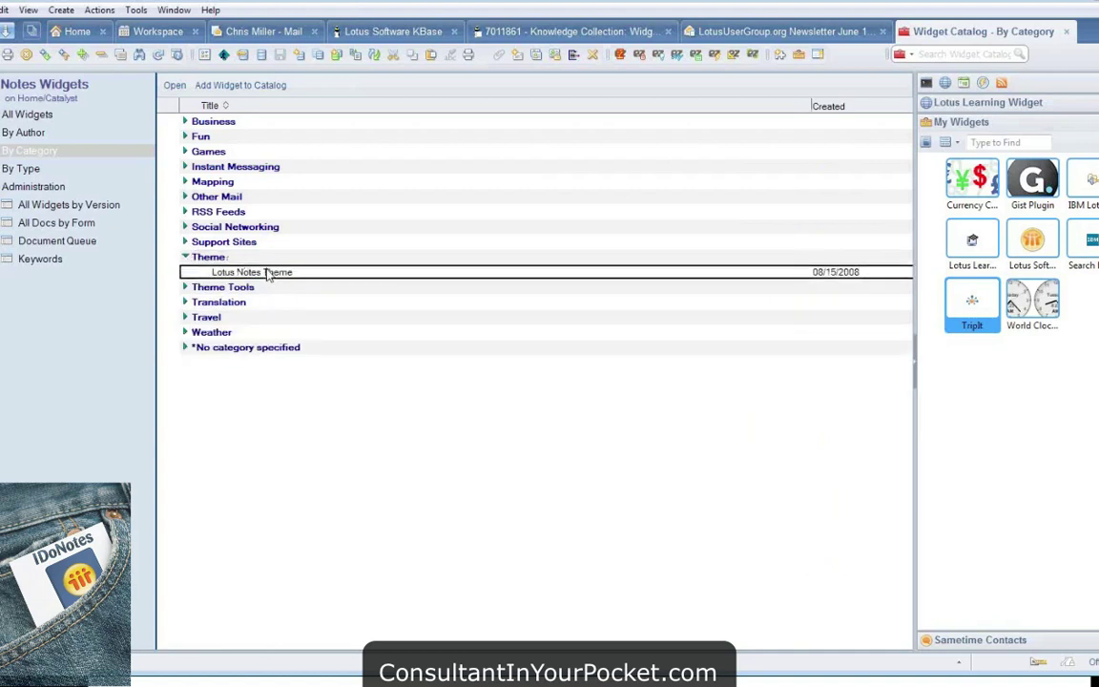
{"action": "left_click", "coordinate": [185, 258]}
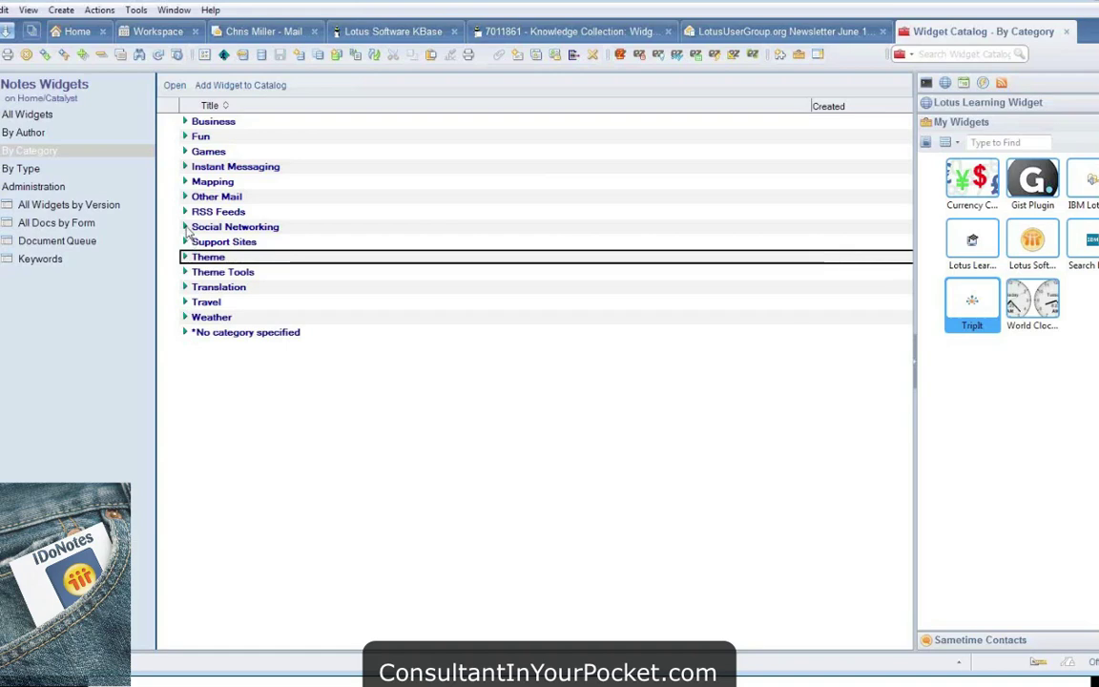
{"action": "left_click", "coordinate": [185, 227]}
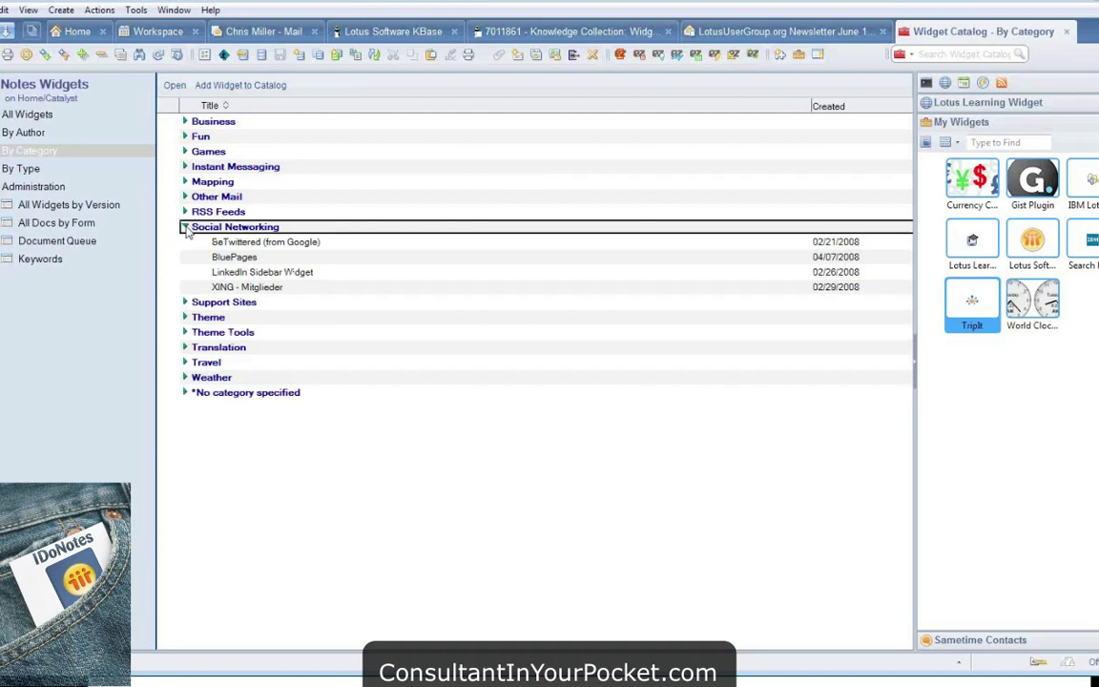
{"action": "left_click", "coordinate": [186, 229]}
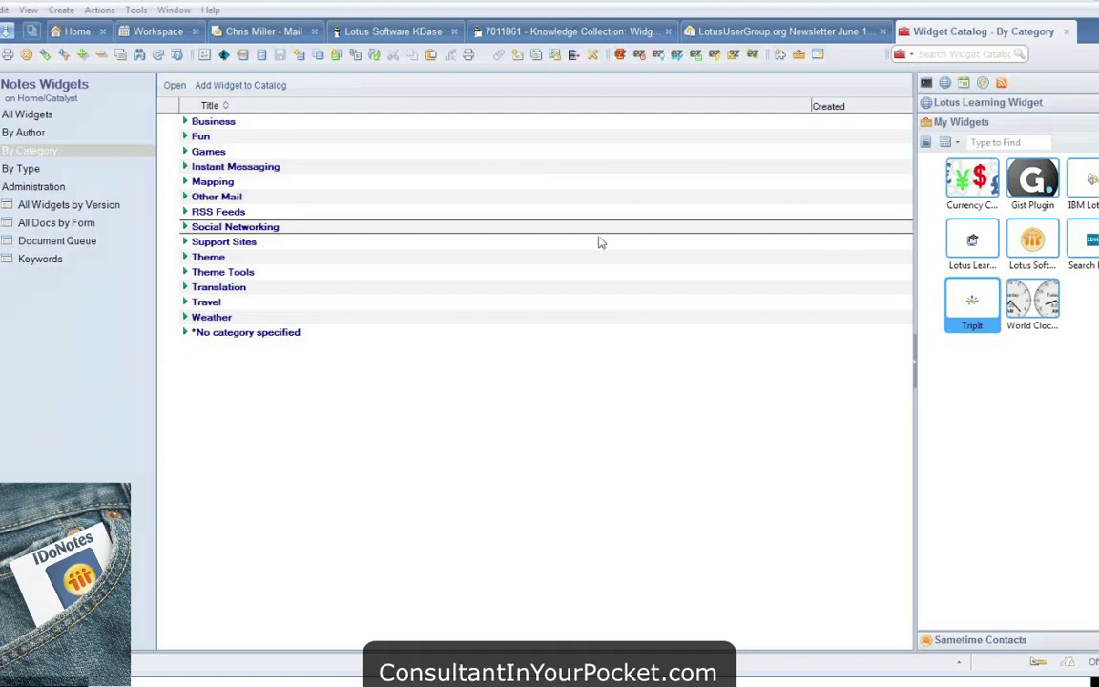
Review the Knowledge Collection: Widgets and Live Text document from its introduction through the Usage and Other Resources sections
{"action": "left_click", "coordinate": [556, 33]}
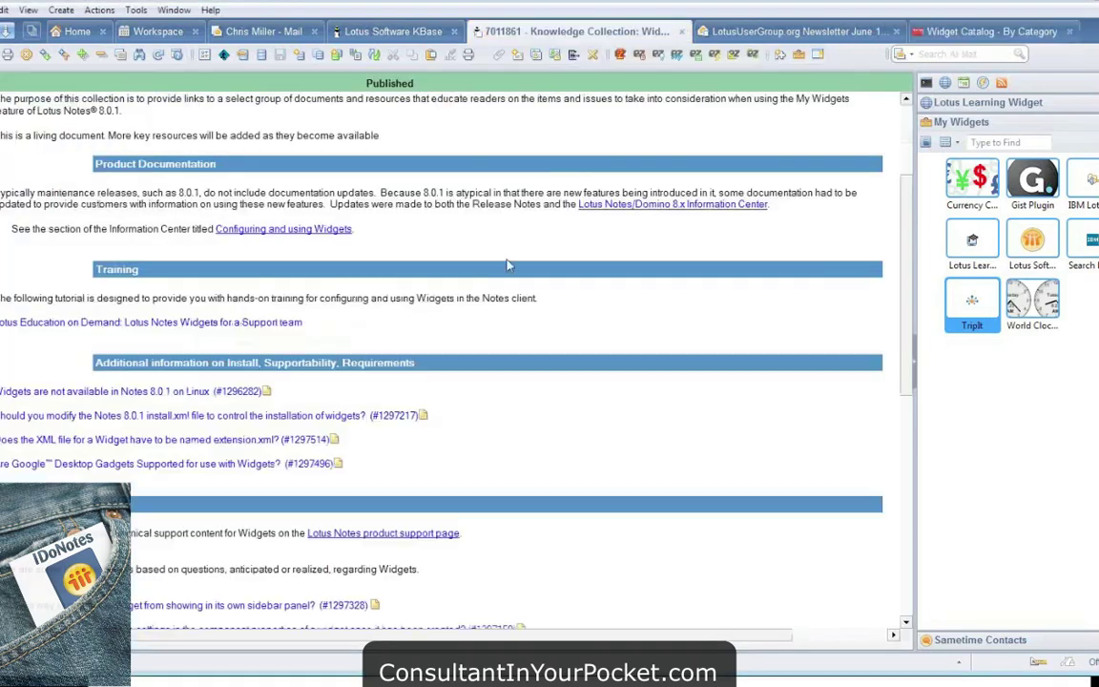
{"action": "scroll", "coordinate": [484, 293], "scroll_direction": "up", "scroll_amount": 3}
{"action": "scroll", "coordinate": [484, 293], "scroll_direction": "up", "scroll_amount": 1}
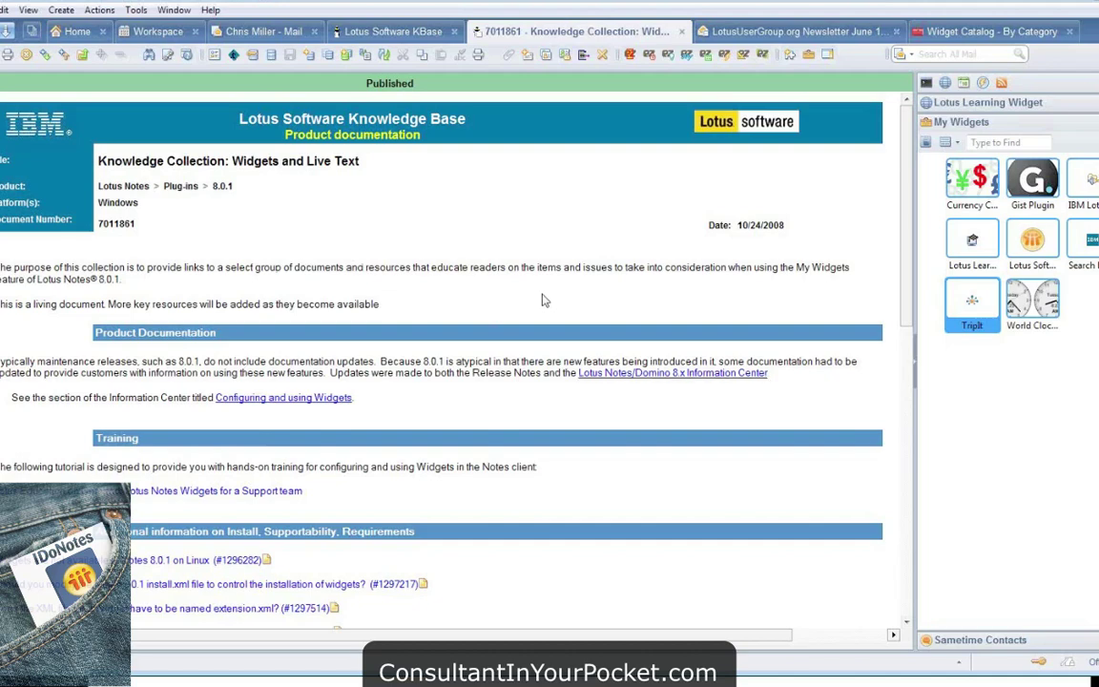
{"action": "scroll", "coordinate": [515, 303], "scroll_direction": "down", "scroll_amount": 5}
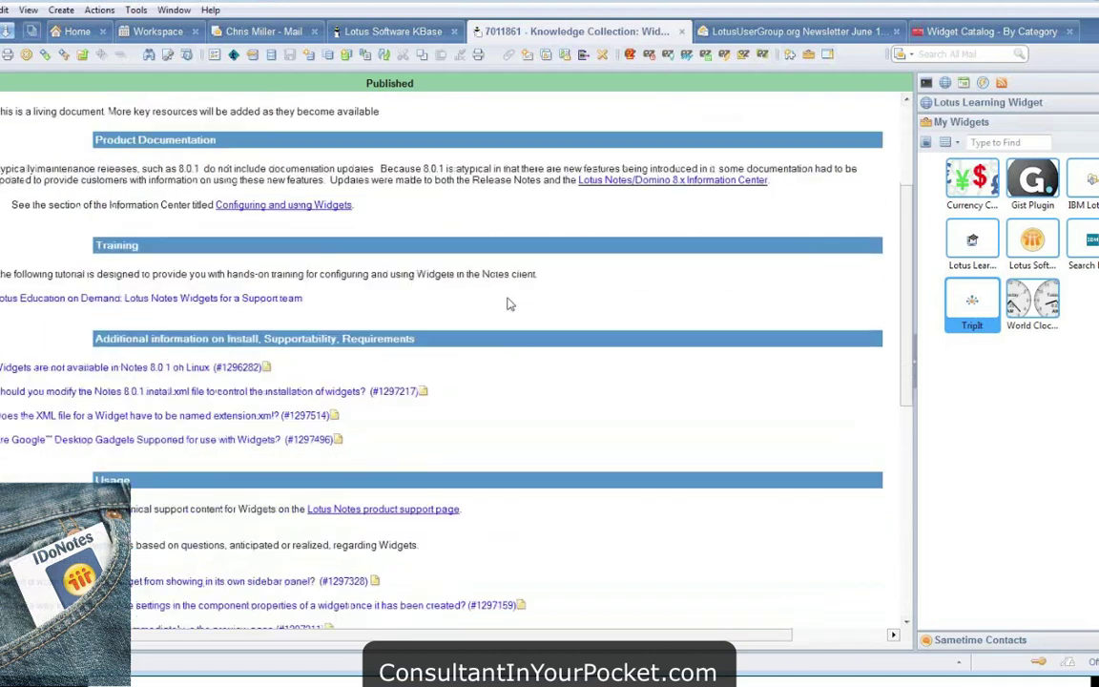
{"action": "scroll", "coordinate": [507, 303], "scroll_direction": "down", "scroll_amount": 6}
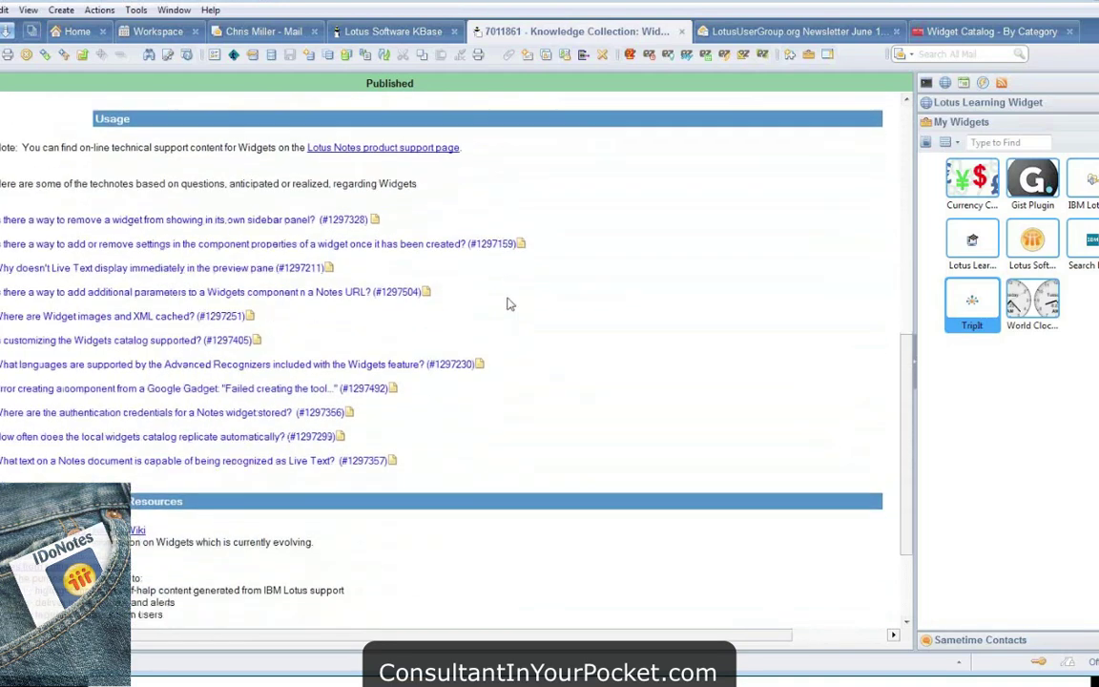
{"action": "scroll", "coordinate": [507, 304], "scroll_direction": "up", "scroll_amount": 1}
{"action": "scroll", "coordinate": [507, 303], "scroll_direction": "down", "scroll_amount": 2}
{"action": "scroll", "coordinate": [508, 303], "scroll_direction": "up", "scroll_amount": 1}
{"action": "scroll", "coordinate": [508, 303], "scroll_direction": "up", "scroll_amount": 1}
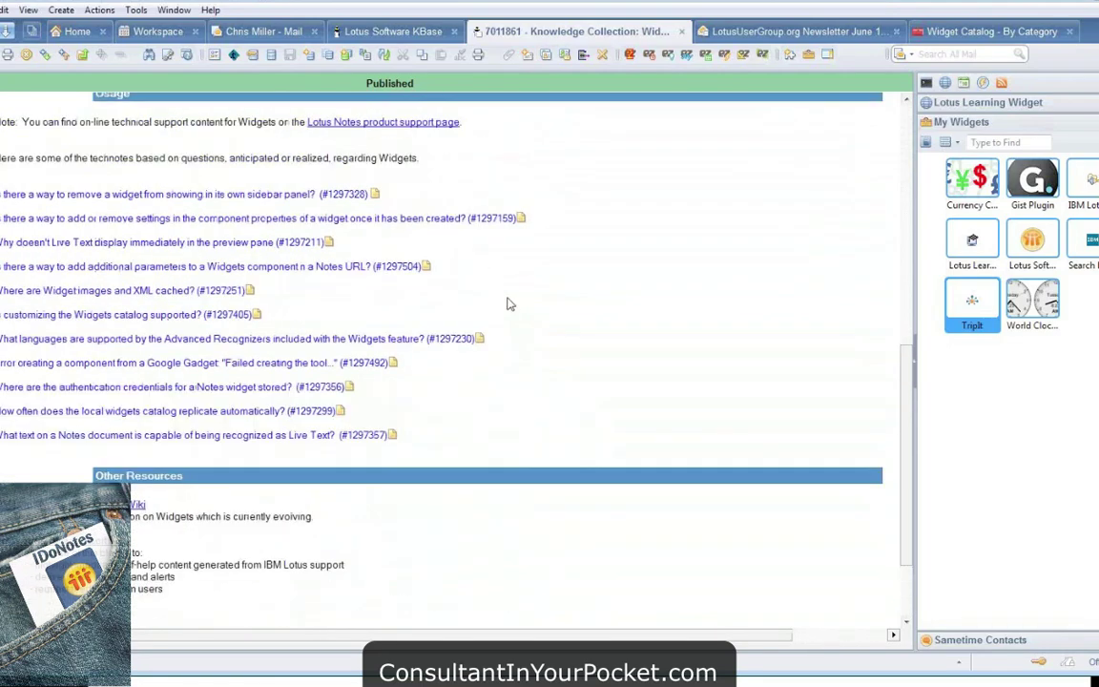
{"action": "scroll", "coordinate": [508, 303], "scroll_direction": "up", "scroll_amount": 1}
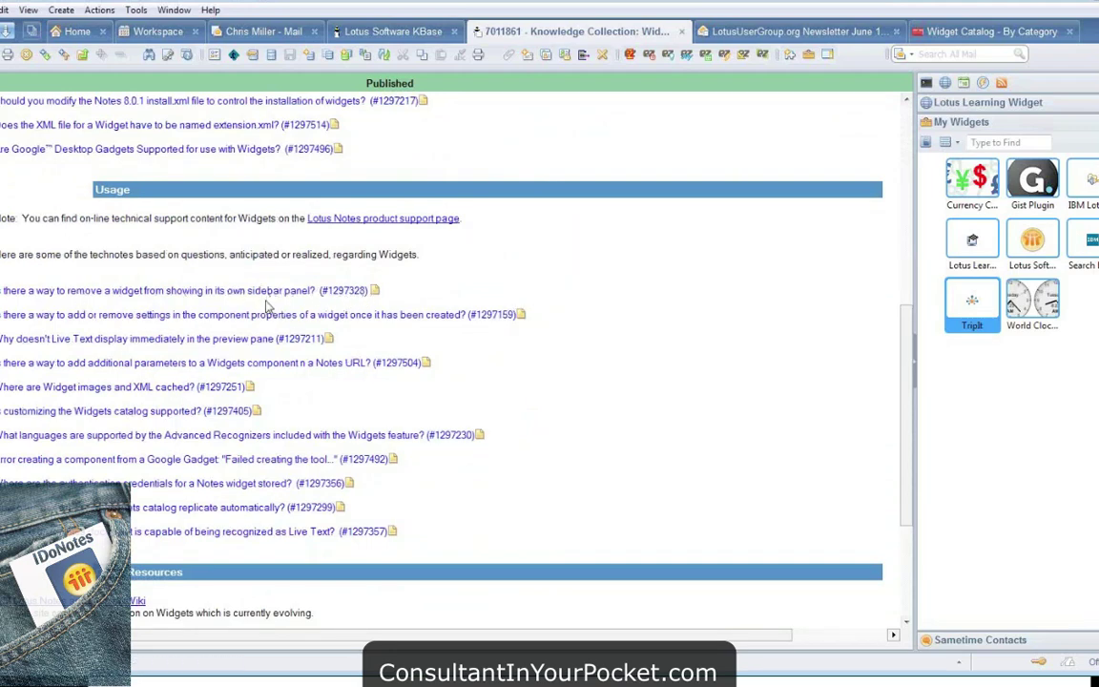
{"action": "scroll", "coordinate": [563, 347], "scroll_direction": "up", "scroll_amount": 1}
{"action": "scroll", "coordinate": [563, 347], "scroll_direction": "up", "scroll_amount": 3}
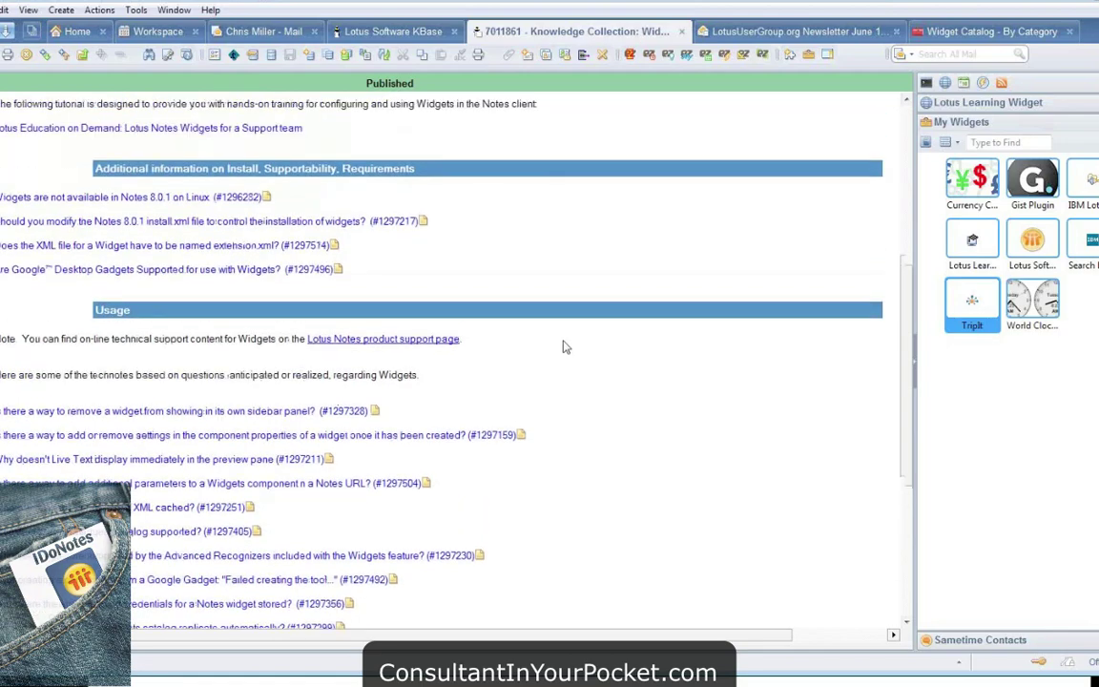
{"action": "scroll", "coordinate": [563, 346], "scroll_direction": "up", "scroll_amount": 3}
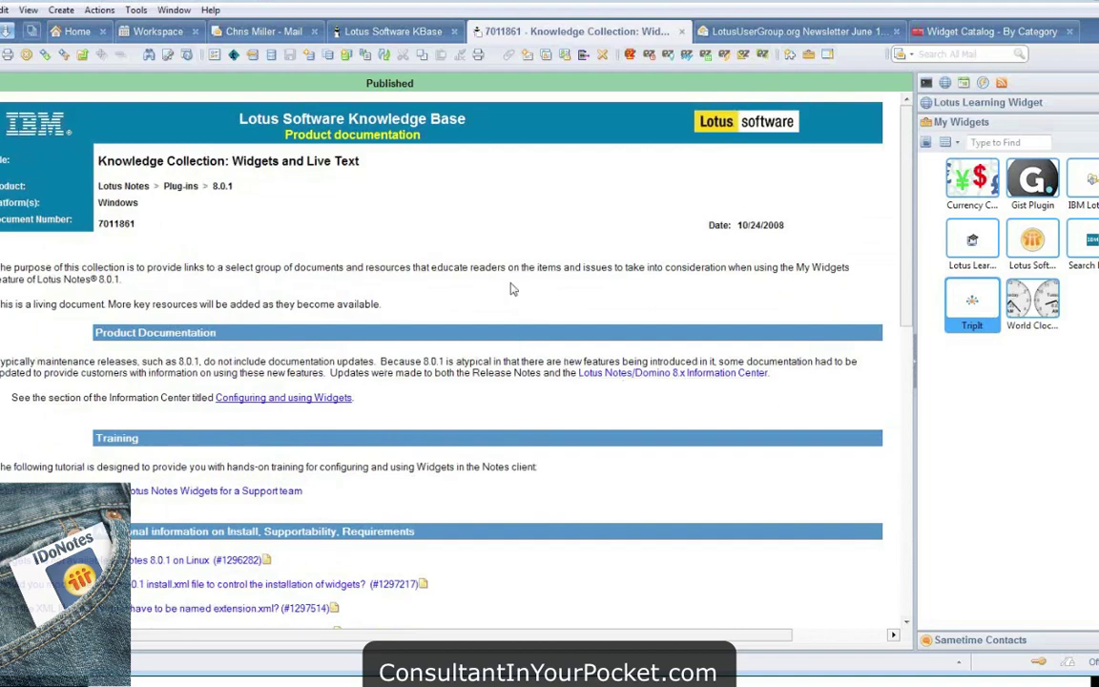
Open the UpdateSite application from the home/Catalyst server
{"action": "key", "text": "ctrl+o"}
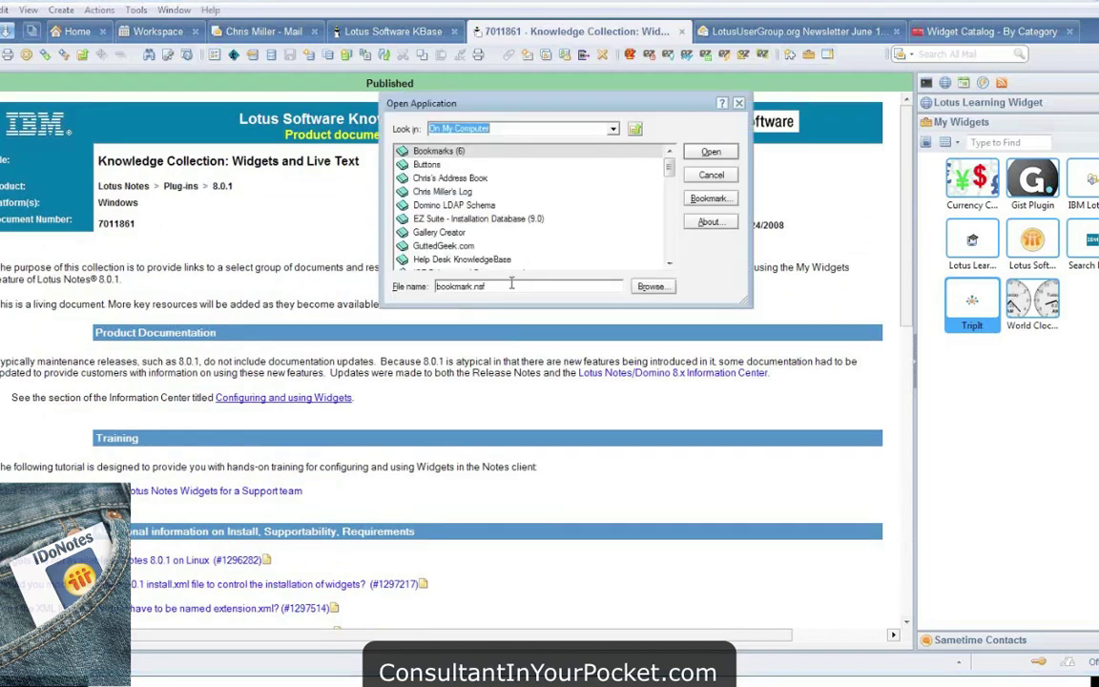
{"action": "key", "text": "Down"}
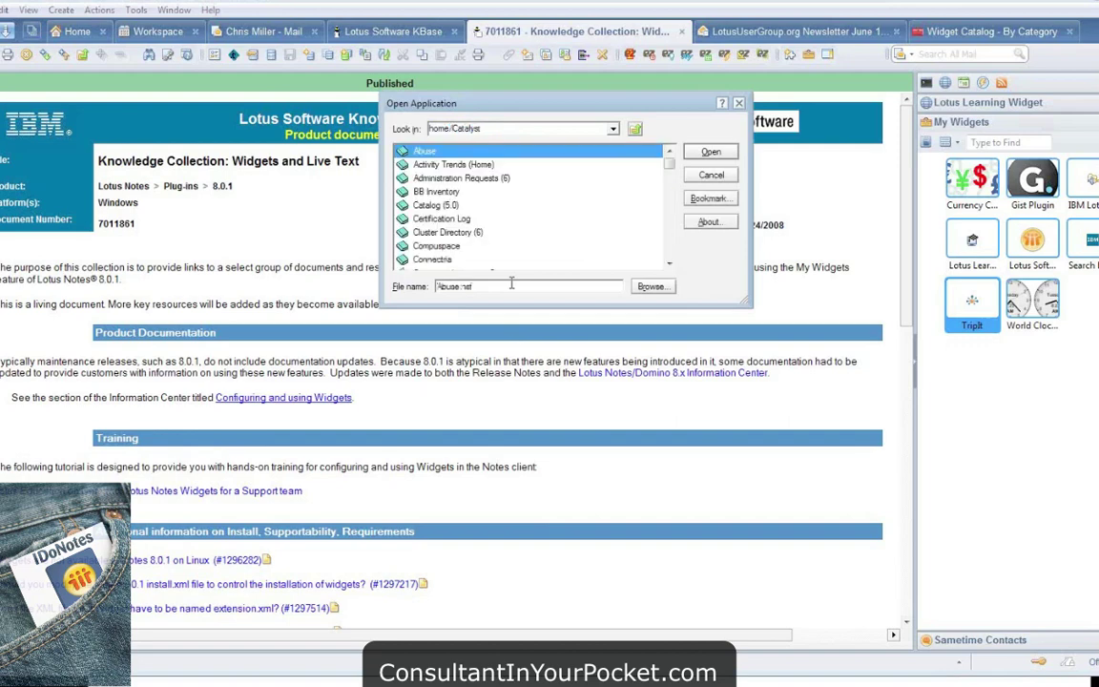
{"action": "scroll", "coordinate": [558, 234], "scroll_direction": "down", "scroll_amount": 2}
{"action": "scroll", "coordinate": [559, 234], "scroll_direction": "down", "scroll_amount": 10}
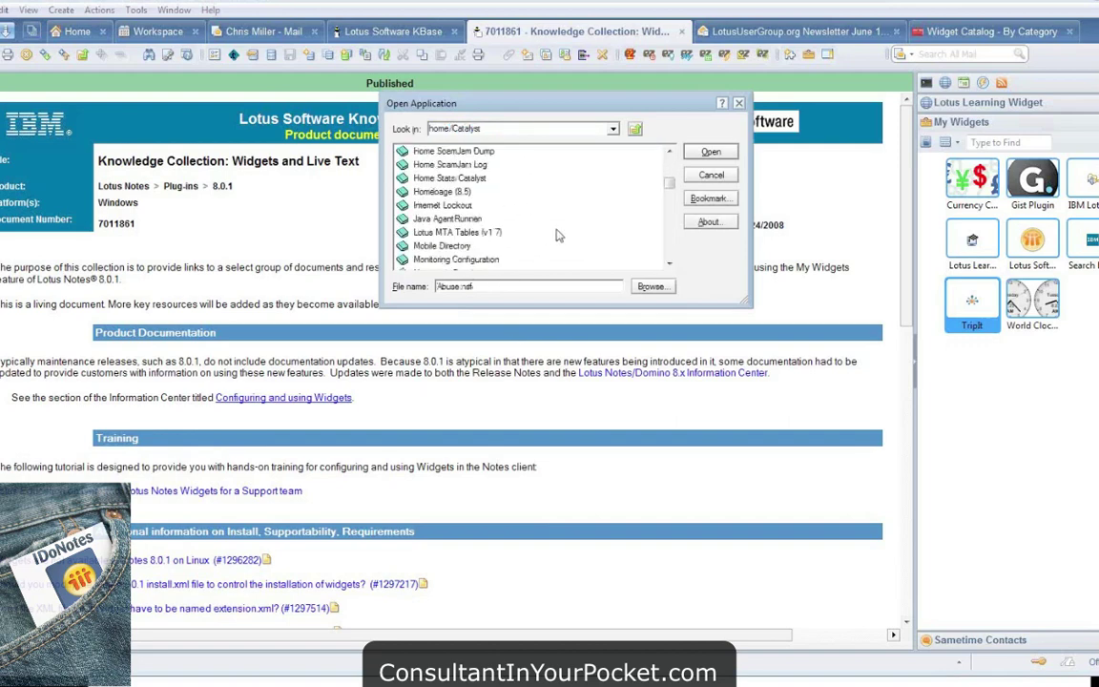
{"action": "scroll", "coordinate": [559, 236], "scroll_direction": "down", "scroll_amount": 3}
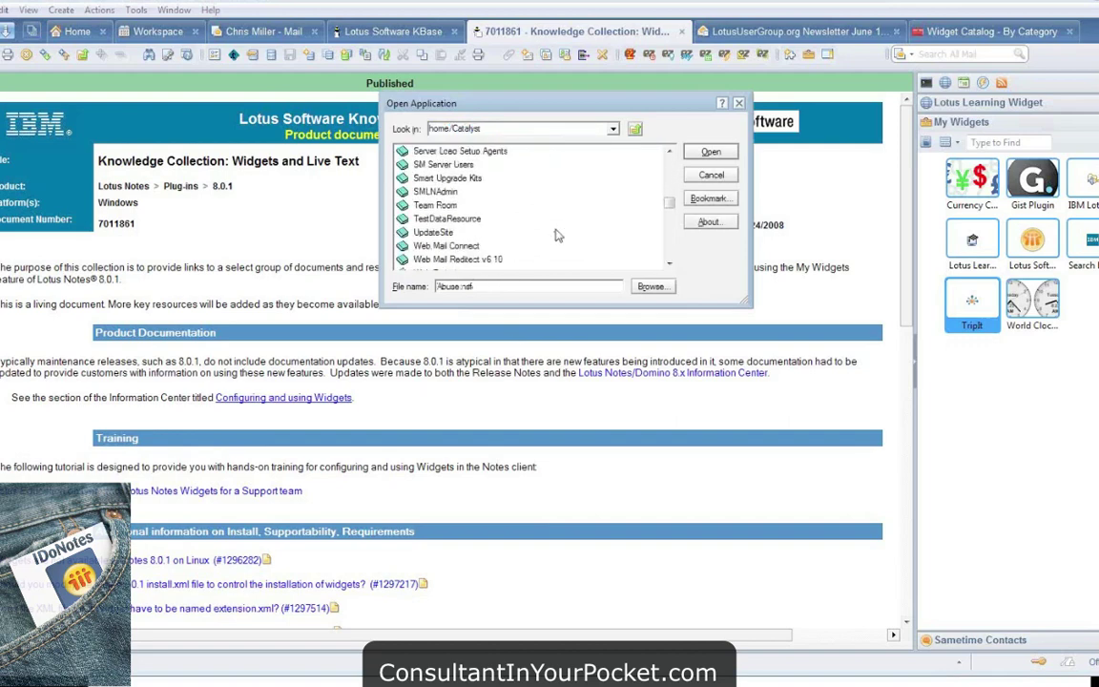
{"action": "left_click", "coordinate": [559, 233]}
{"action": "left_click", "coordinate": [711, 153]}
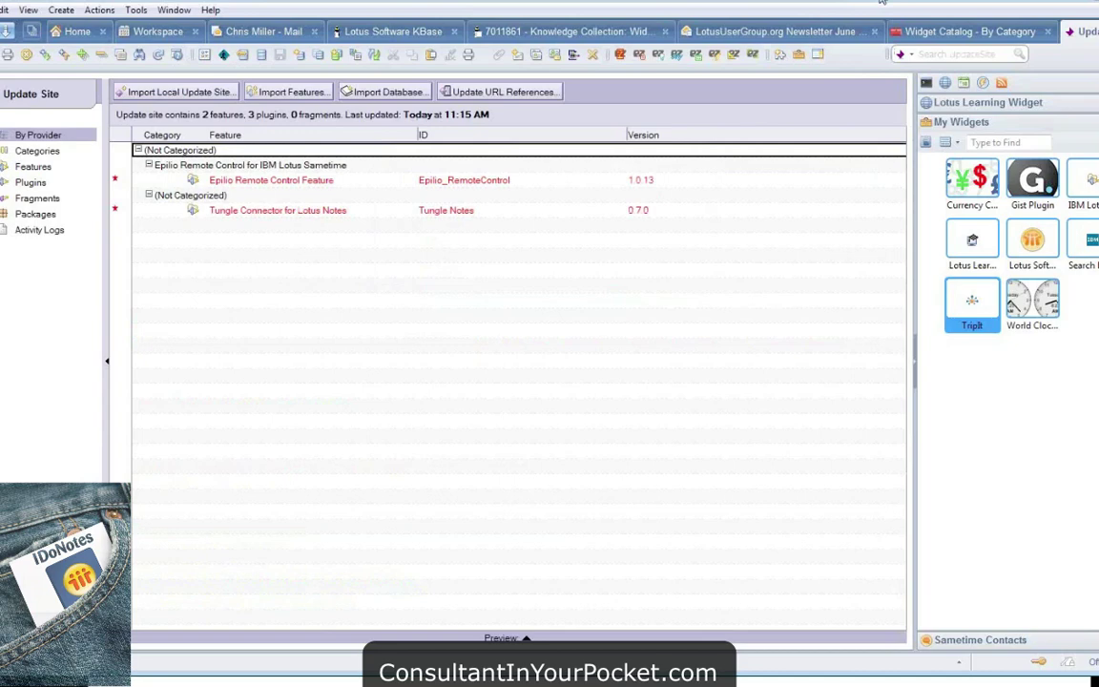
Revisit the Widget Catalog briefly and look through the update site's Categories, Features, Plugins, Fragments and Packages views
{"action": "left_click", "coordinate": [962, 33]}
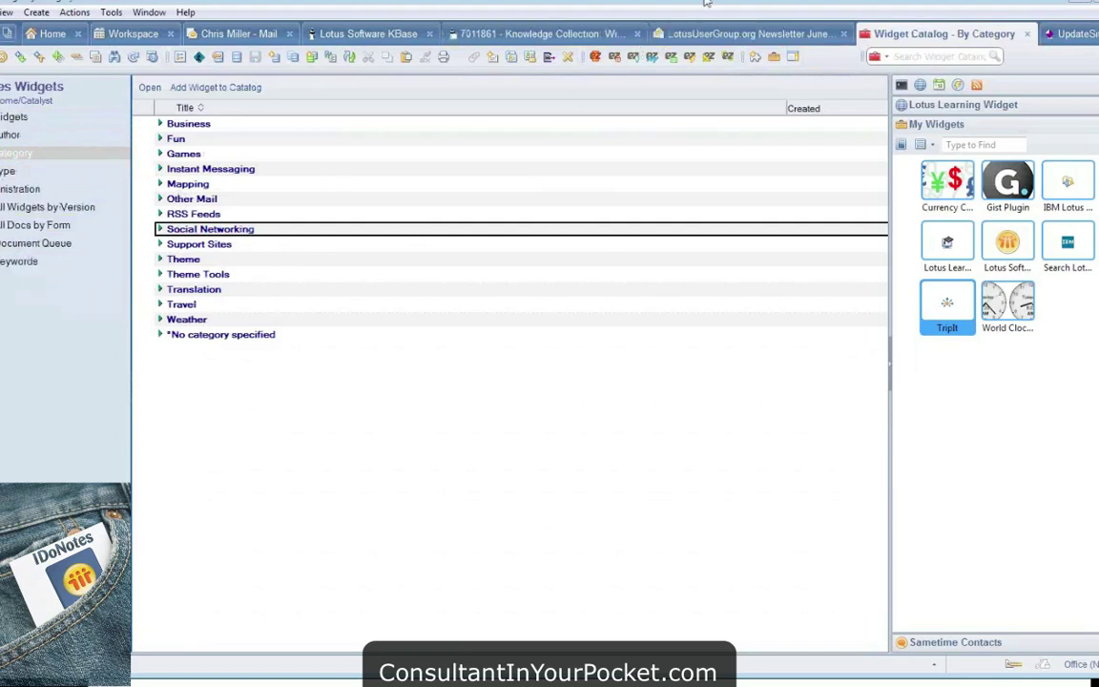
{"action": "left_click", "coordinate": [1073, 33]}
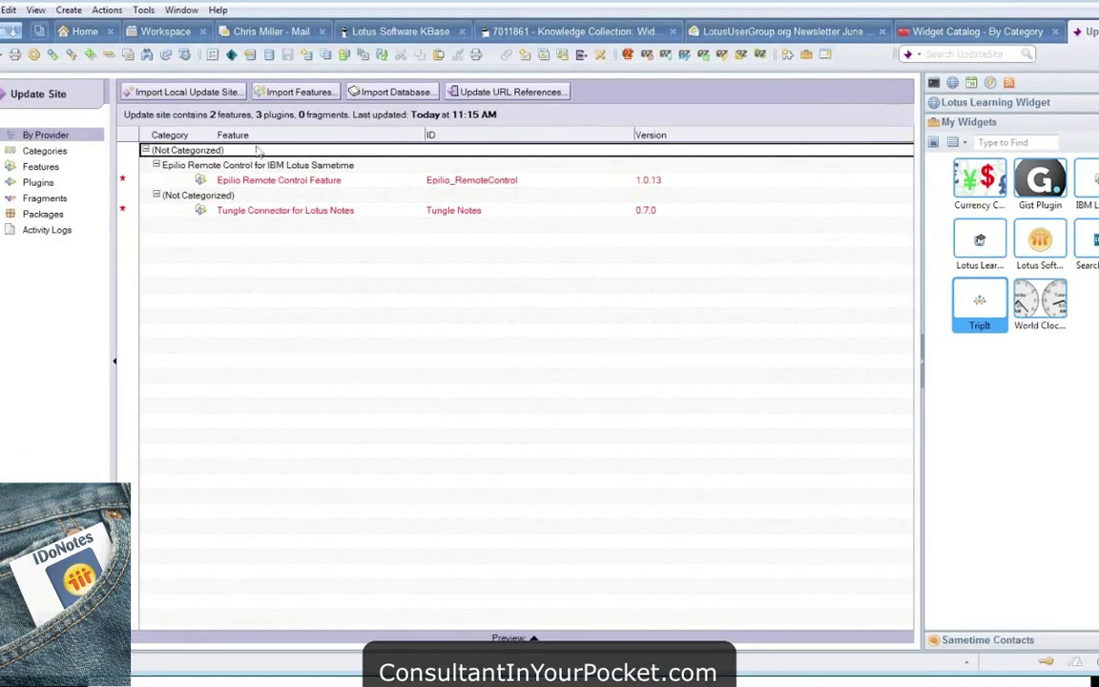
{"action": "left_click", "coordinate": [47, 151]}
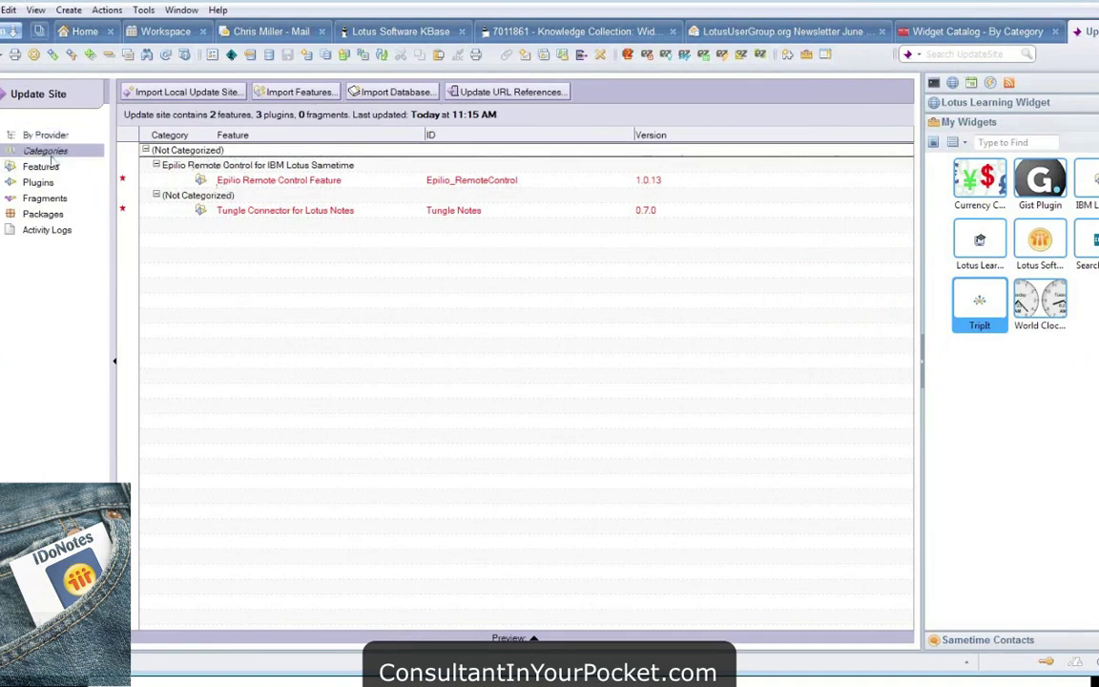
{"action": "left_click", "coordinate": [41, 166]}
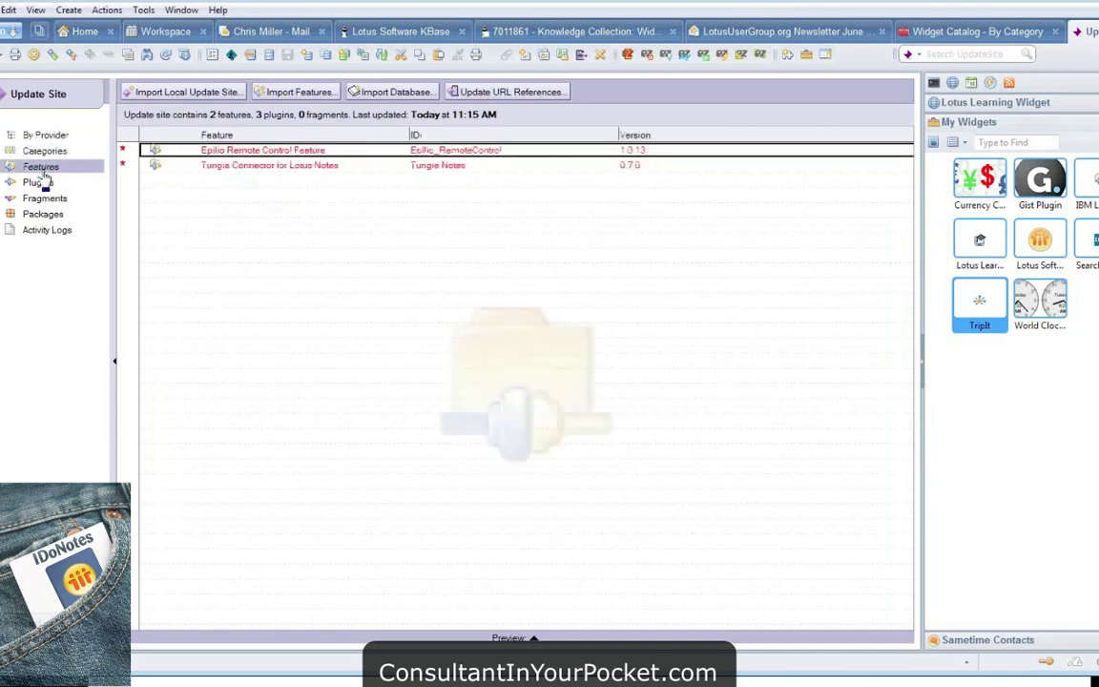
{"action": "left_click", "coordinate": [67, 183]}
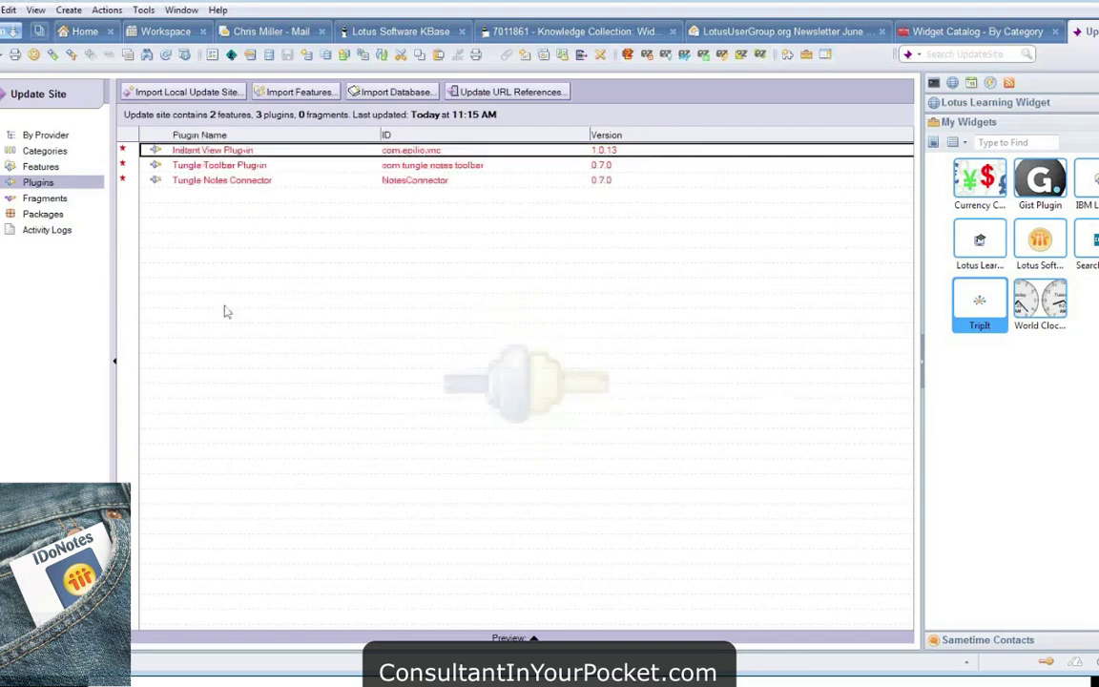
{"action": "left_click", "coordinate": [44, 197]}
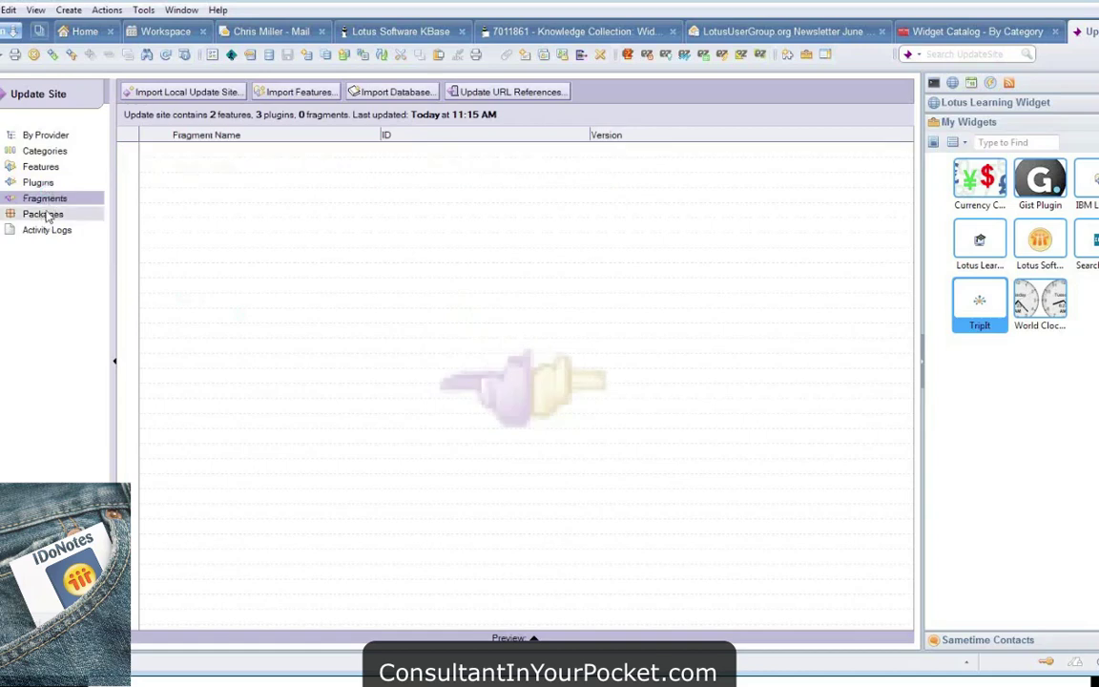
{"action": "left_click", "coordinate": [44, 214]}
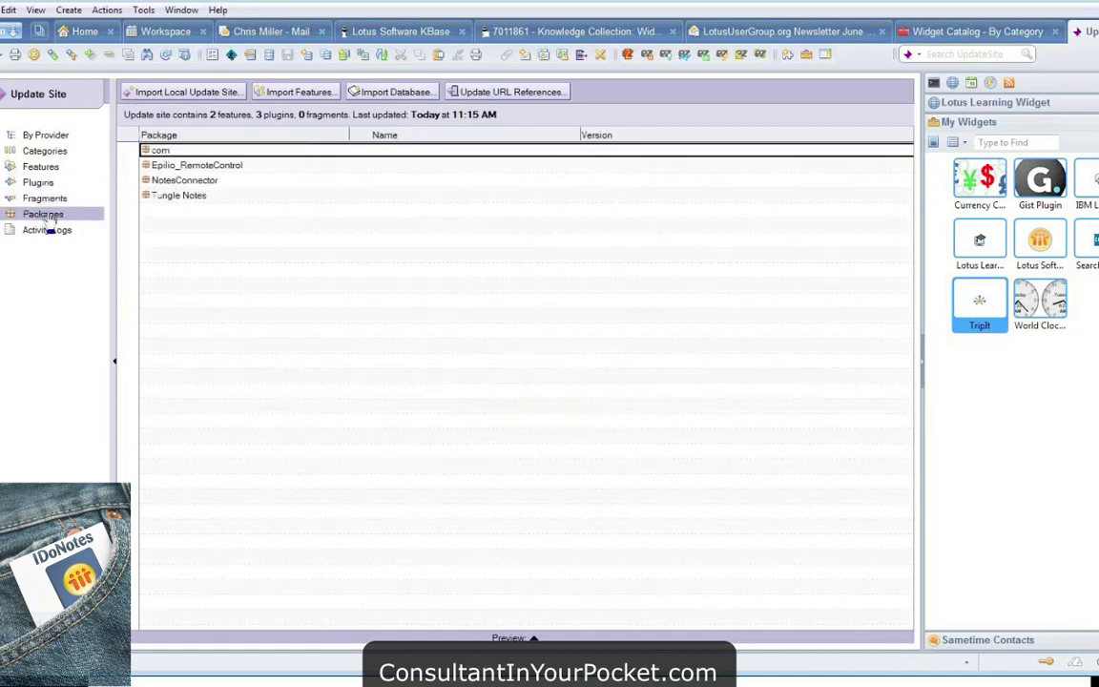
Expand the com package's epilio vnc and tungle notes toolbar branches, plus the Tungle Notes package, to examine their contents
{"action": "left_click", "coordinate": [145, 149]}
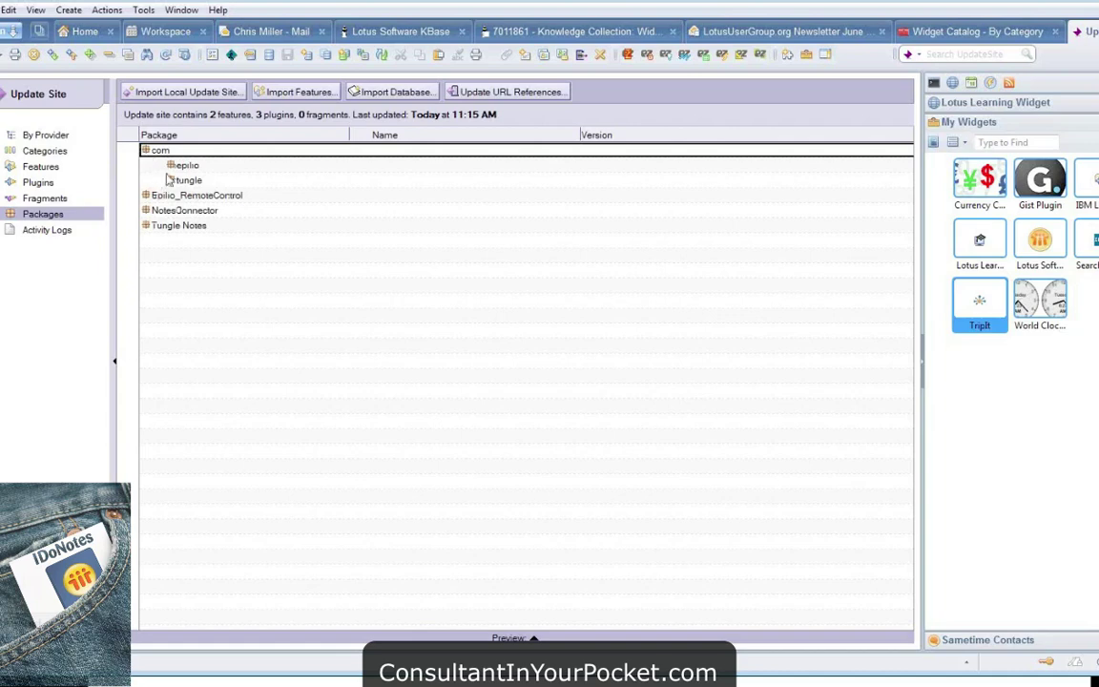
{"action": "left_click", "coordinate": [171, 165]}
{"action": "left_click", "coordinate": [195, 181]}
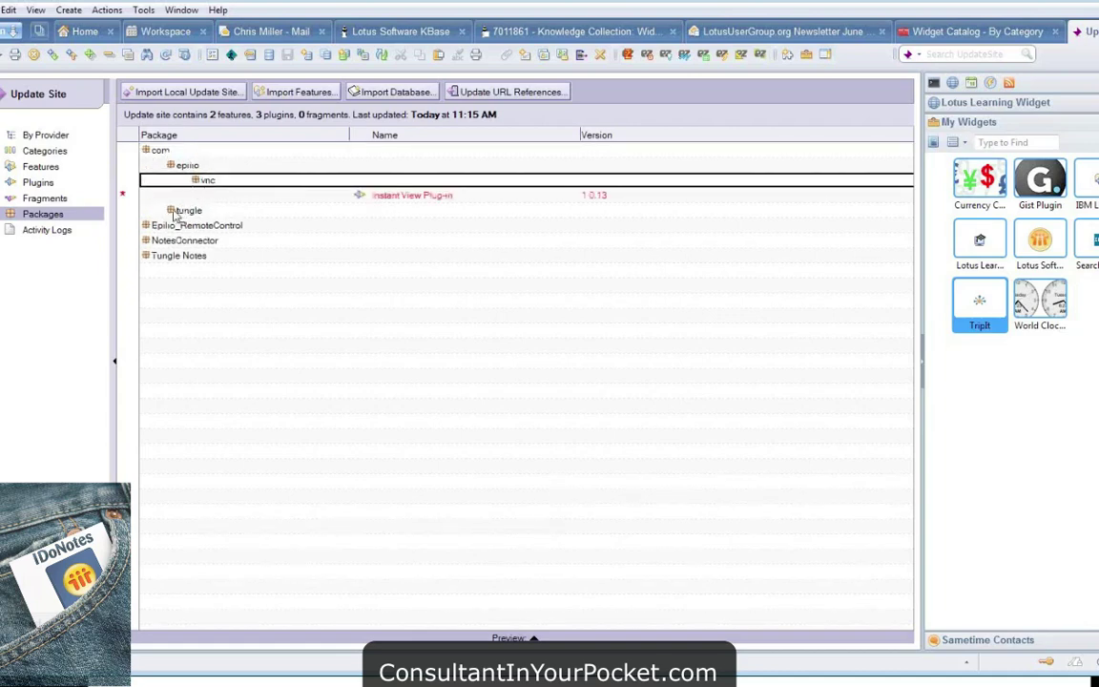
{"action": "left_click", "coordinate": [170, 210]}
{"action": "left_click", "coordinate": [194, 225]}
{"action": "left_click", "coordinate": [219, 240]}
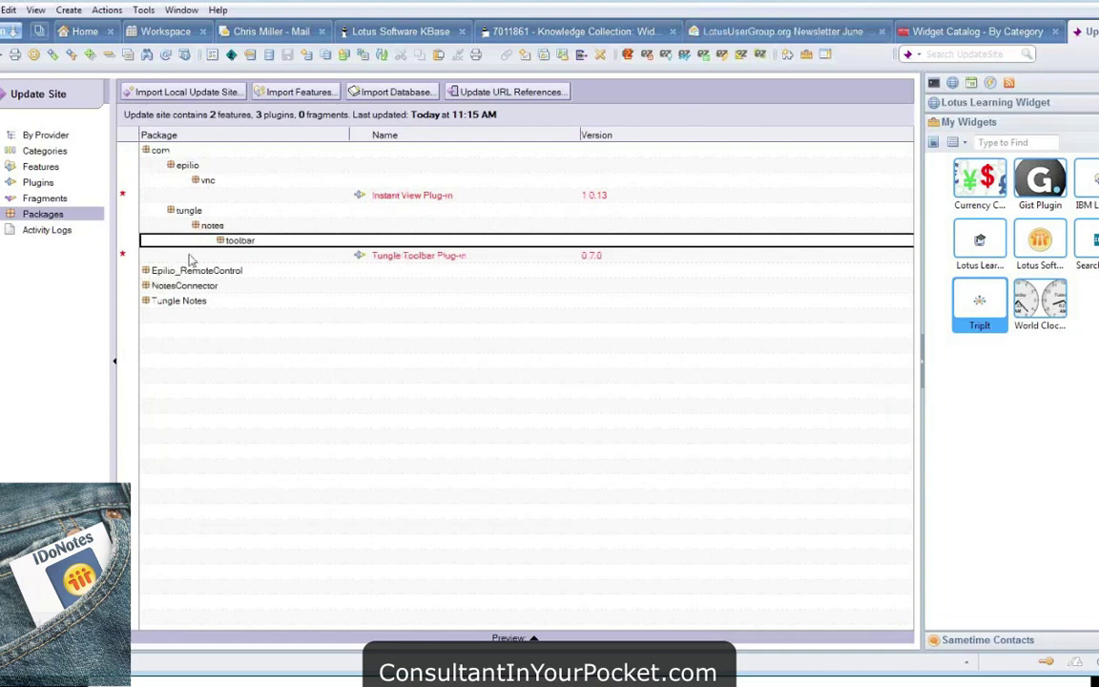
{"action": "left_click", "coordinate": [146, 300]}
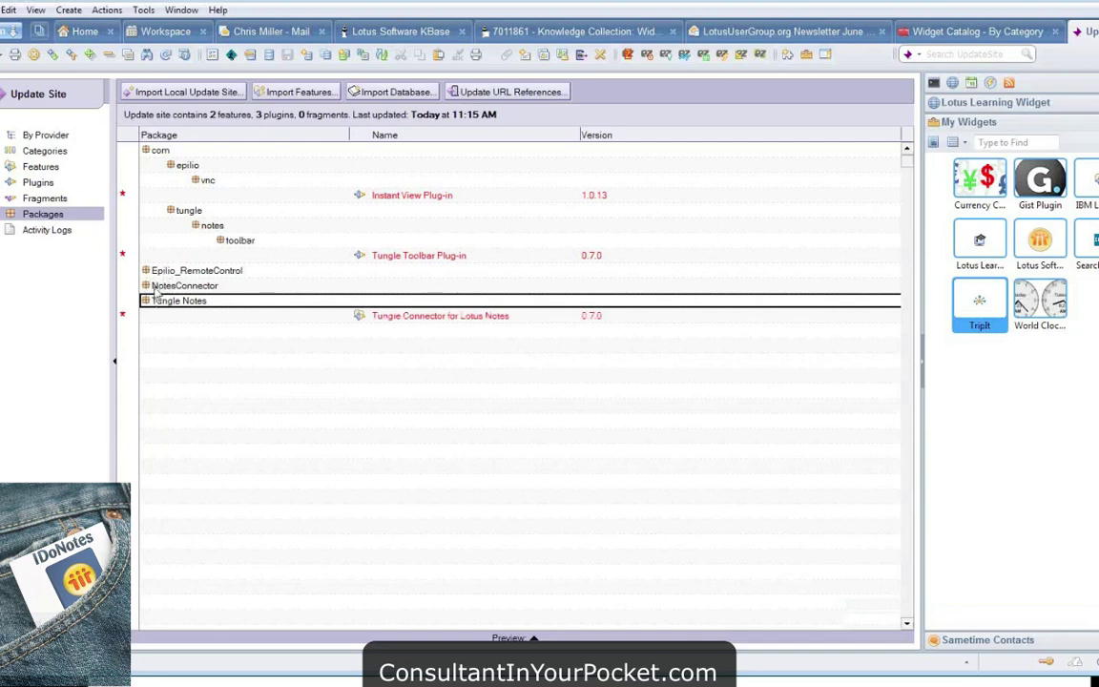
Inspect the Import Features dialog without importing anything and select Tungle Connector for Lotus Notes in the Features view
{"action": "left_click", "coordinate": [300, 93]}
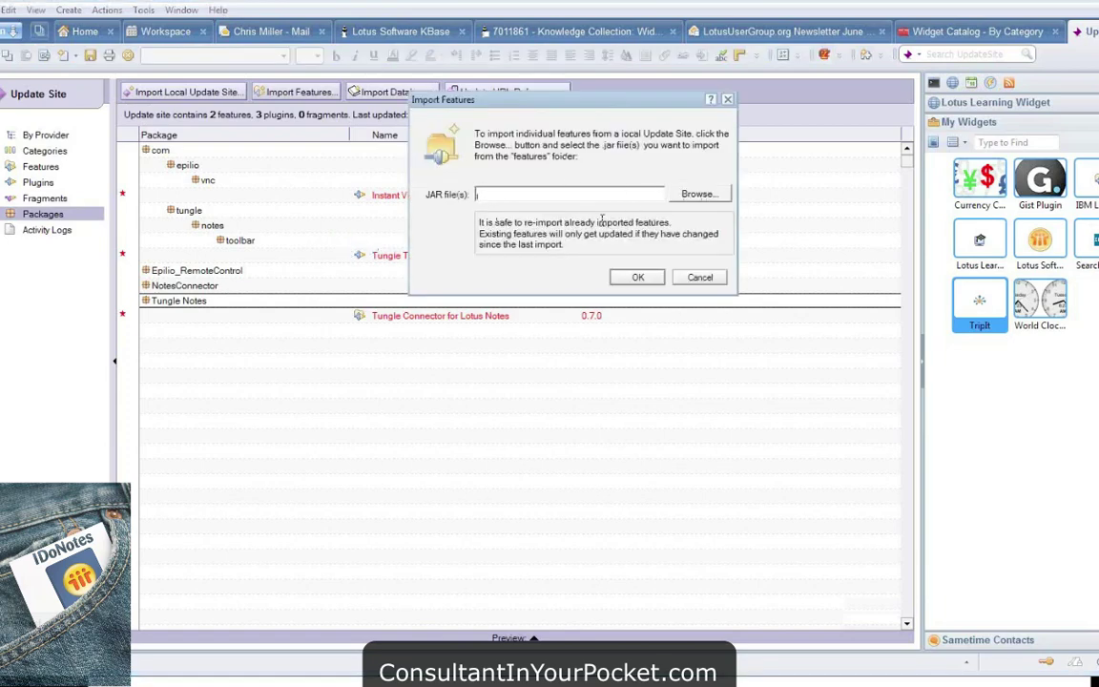
{"action": "left_click", "coordinate": [685, 278]}
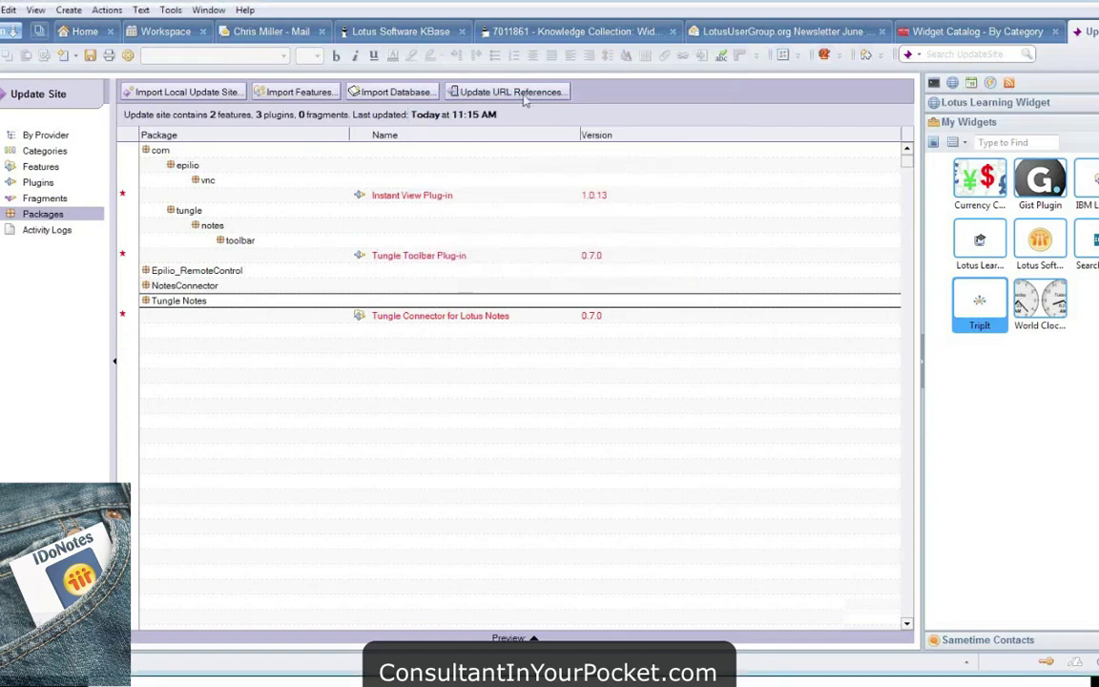
{"action": "left_click", "coordinate": [37, 169]}
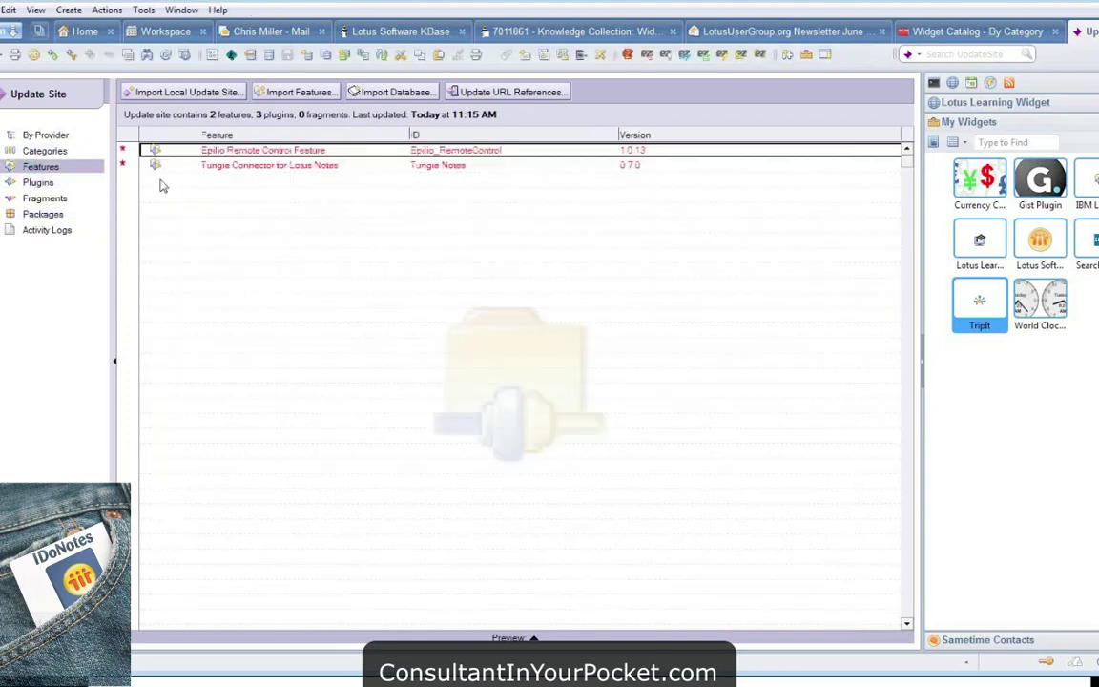
{"action": "left_click", "coordinate": [246, 167]}
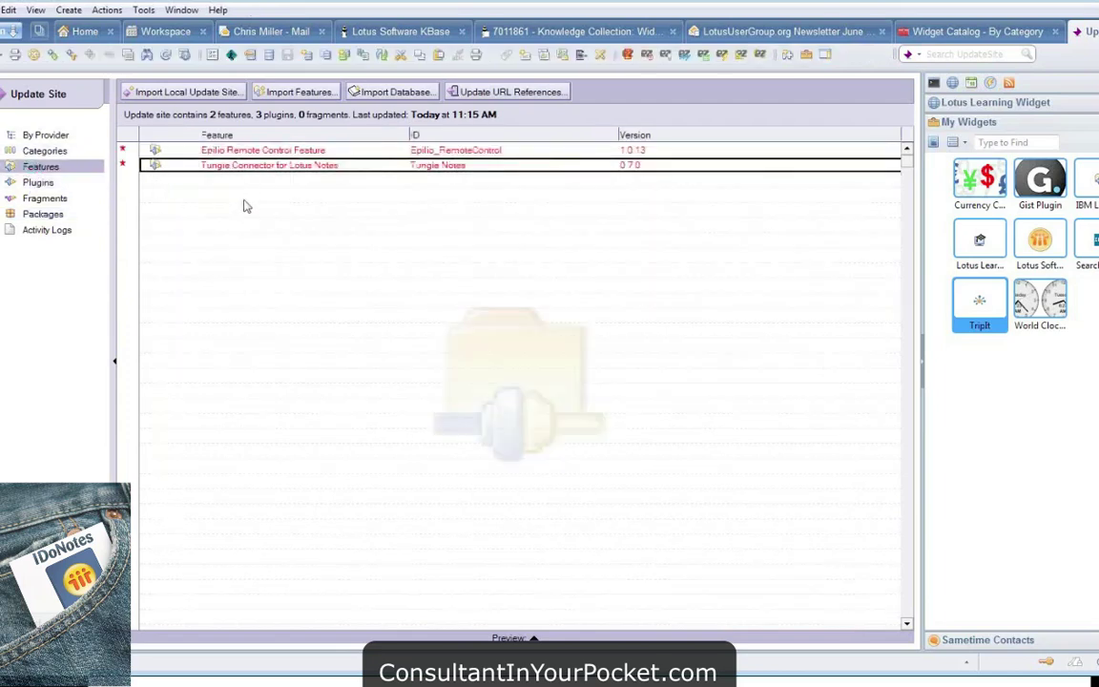